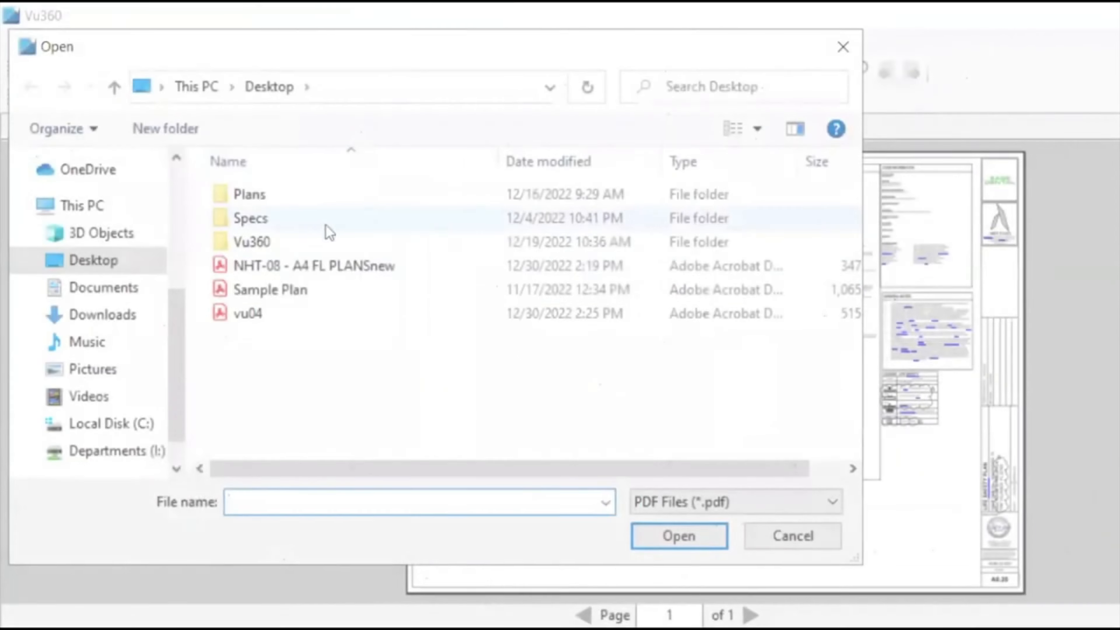
Open Sample Plan.PDF and display its page scale settings.
{"action": "double_click", "coordinate": [284, 289]}
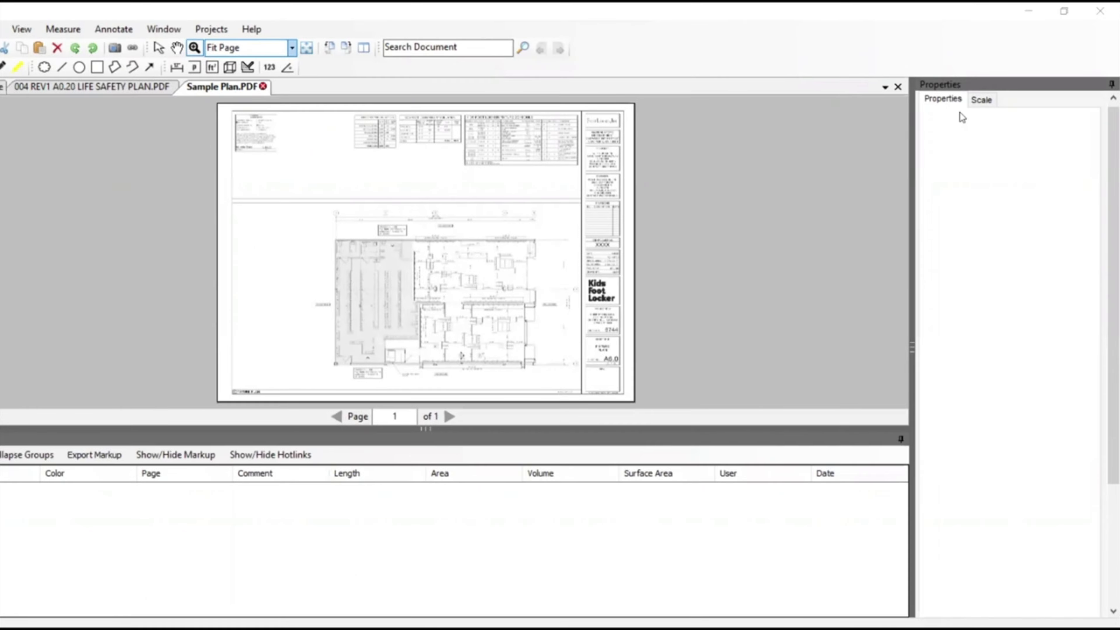
{"action": "left_click", "coordinate": [982, 101]}
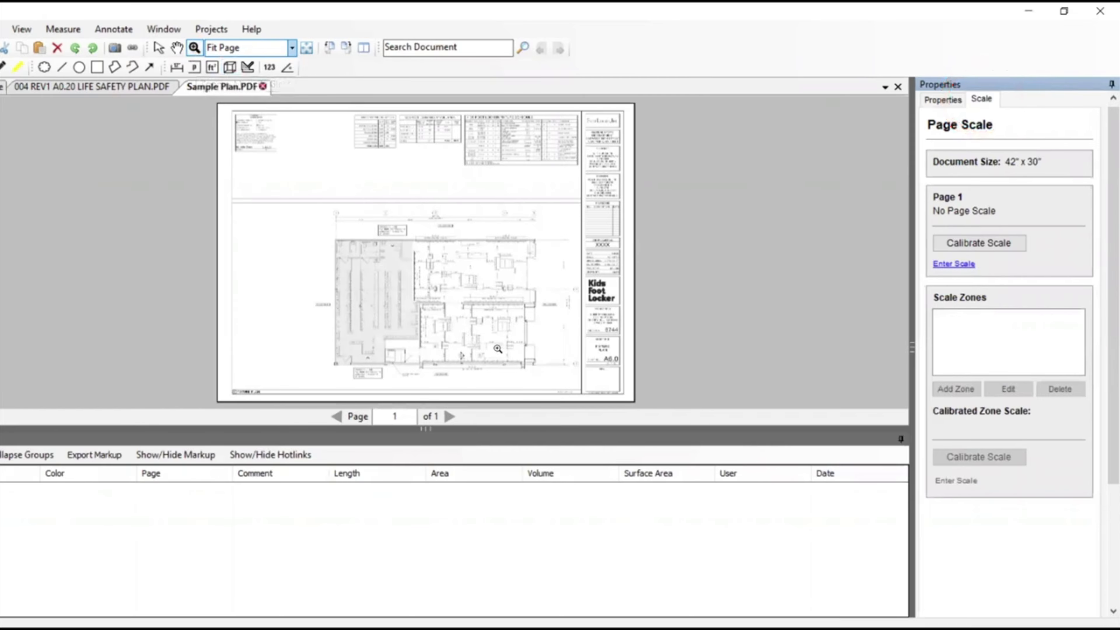
Enter the scale stated beside the title block, 1/4 in = 1 ft, as the scale of page 1.
{"action": "left_click", "coordinate": [536, 375]}
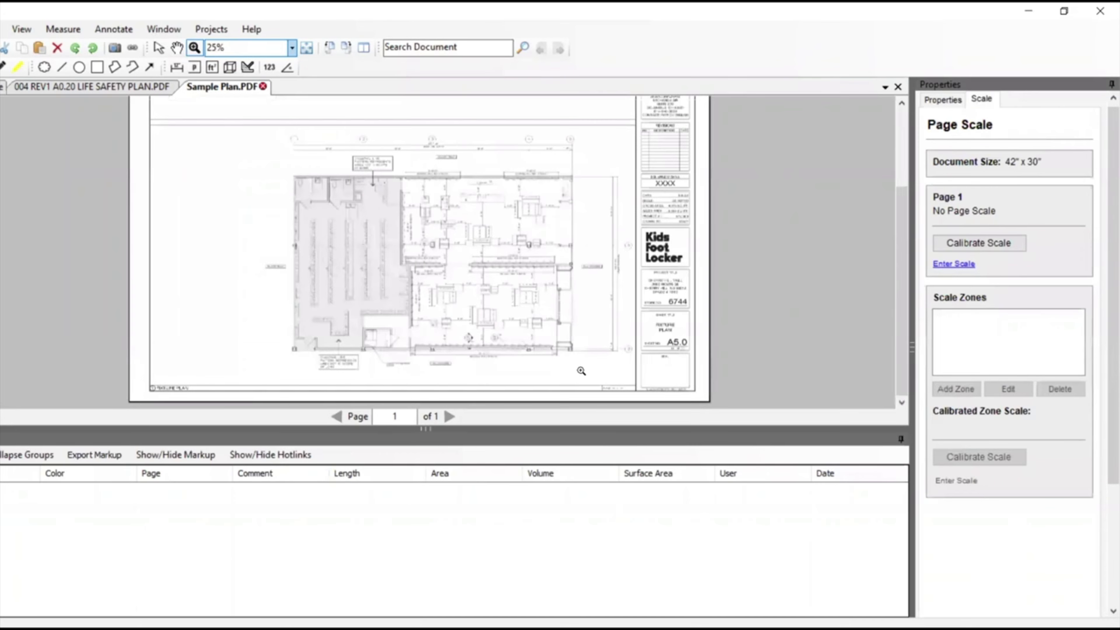
{"action": "left_click", "coordinate": [595, 374]}
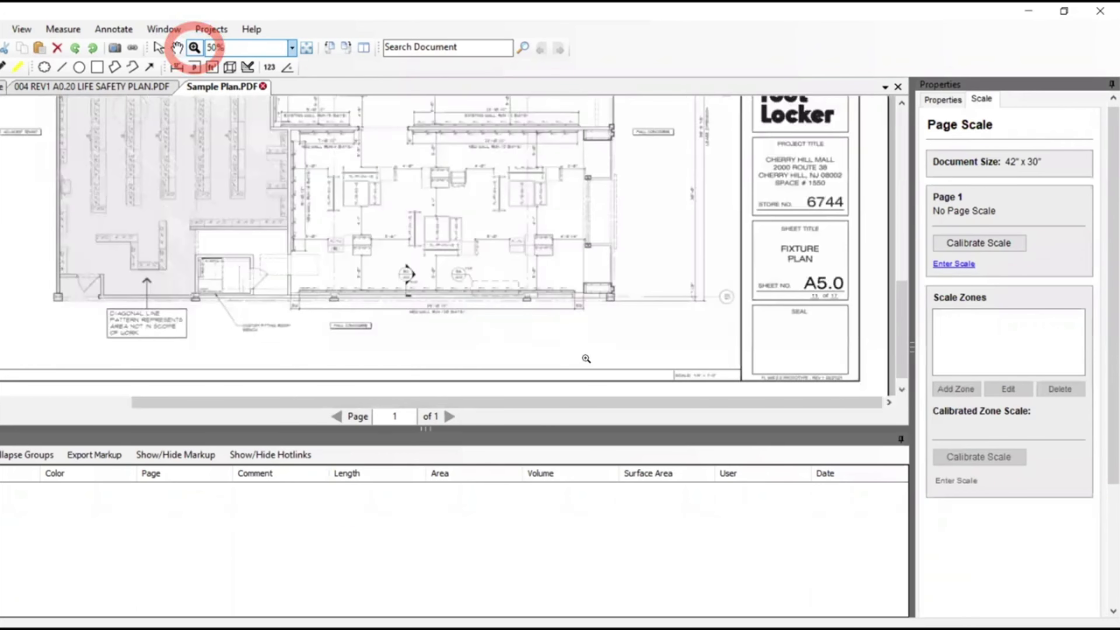
{"action": "left_click", "coordinate": [652, 362]}
{"action": "left_click", "coordinate": [644, 337]}
{"action": "left_click", "coordinate": [535, 331]}
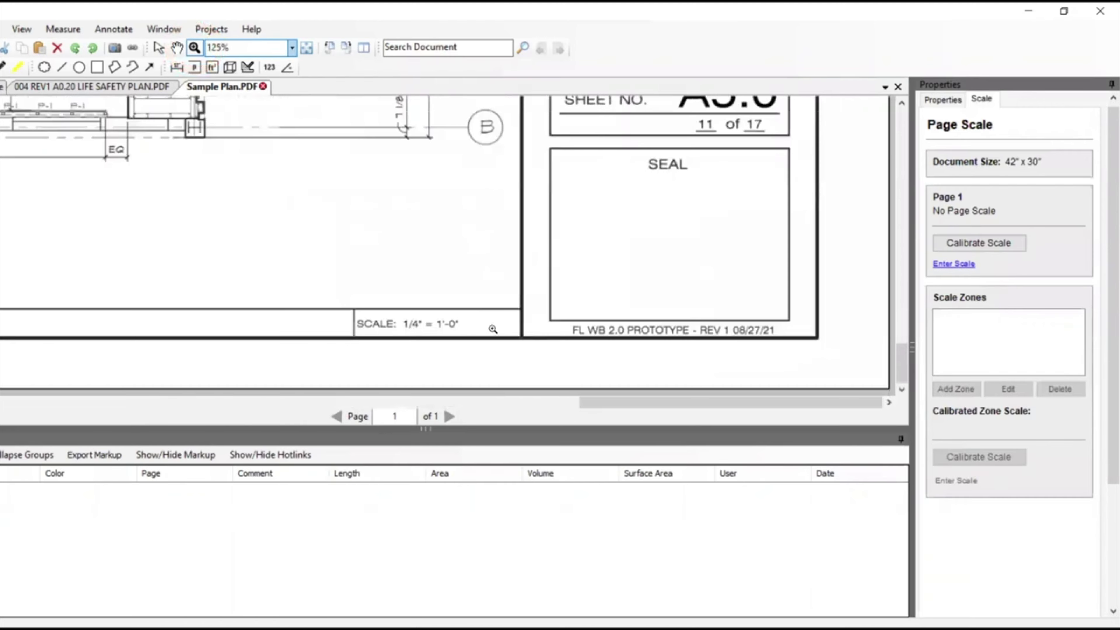
{"action": "left_click", "coordinate": [438, 322]}
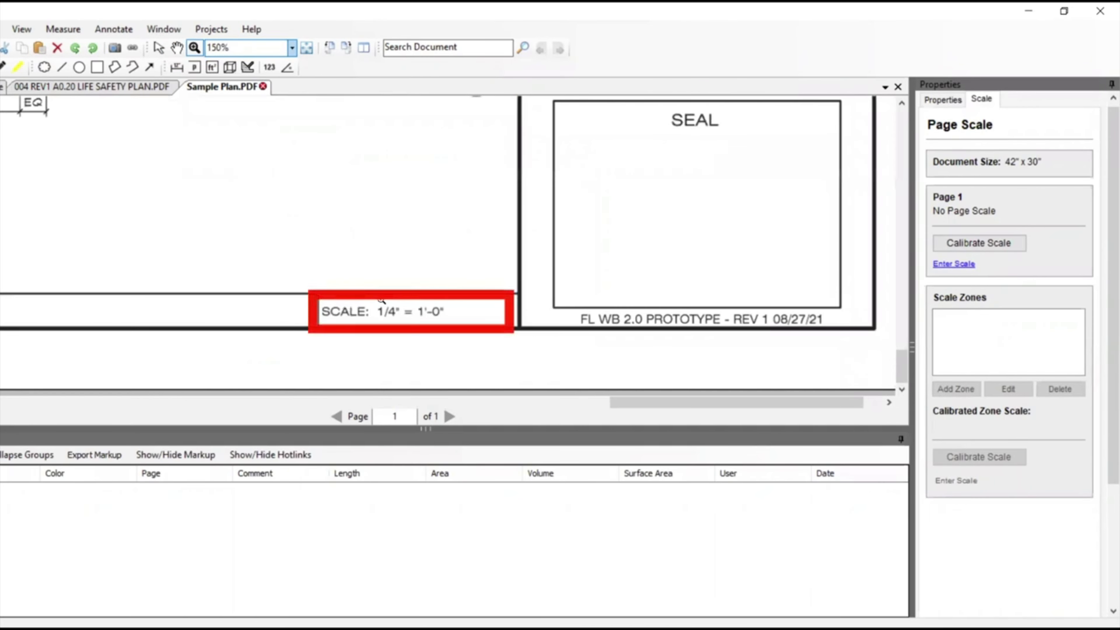
{"action": "left_click", "coordinate": [953, 264]}
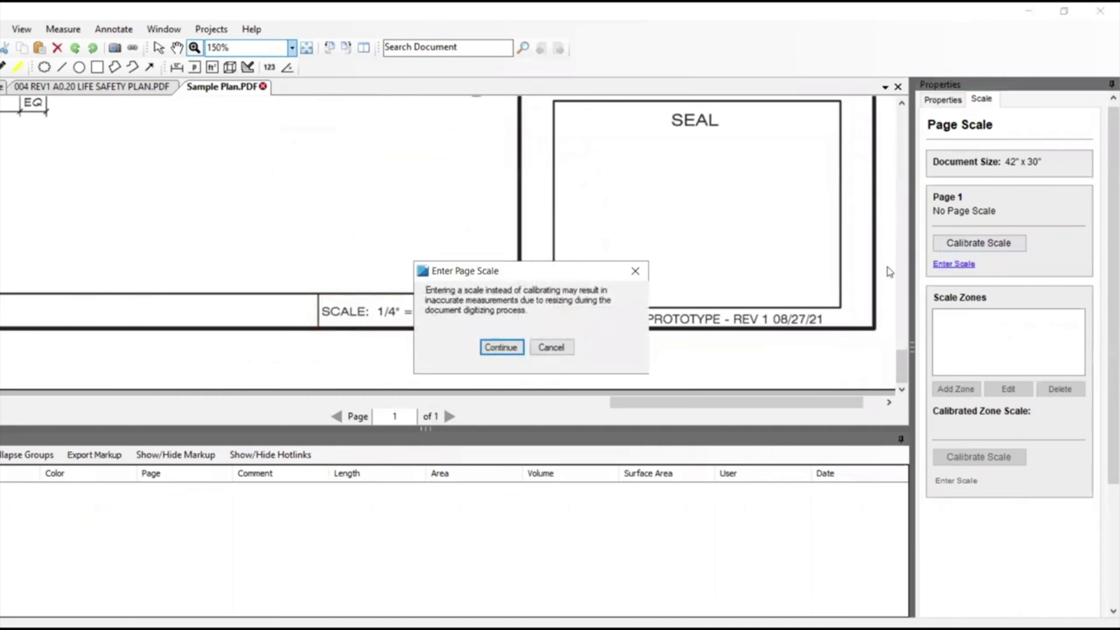
{"action": "left_click", "coordinate": [508, 348]}
{"action": "left_click", "coordinate": [423, 317]}
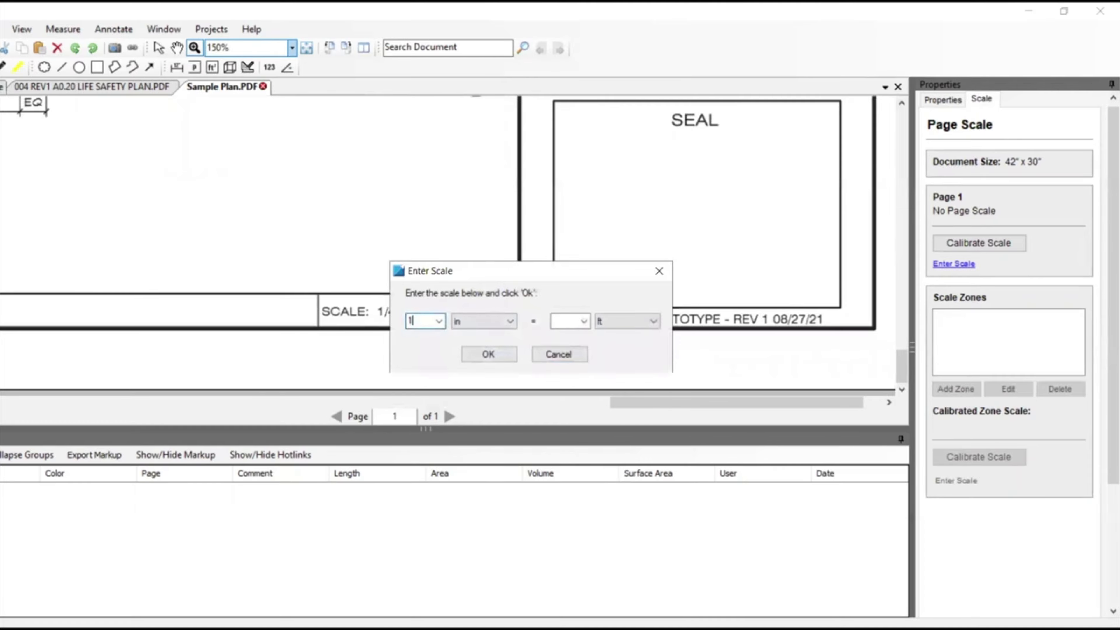
{"action": "type", "text": "1/4"}
{"action": "left_click", "coordinate": [558, 321]}
{"action": "type", "text": "1"}
{"action": "left_click", "coordinate": [496, 354]}
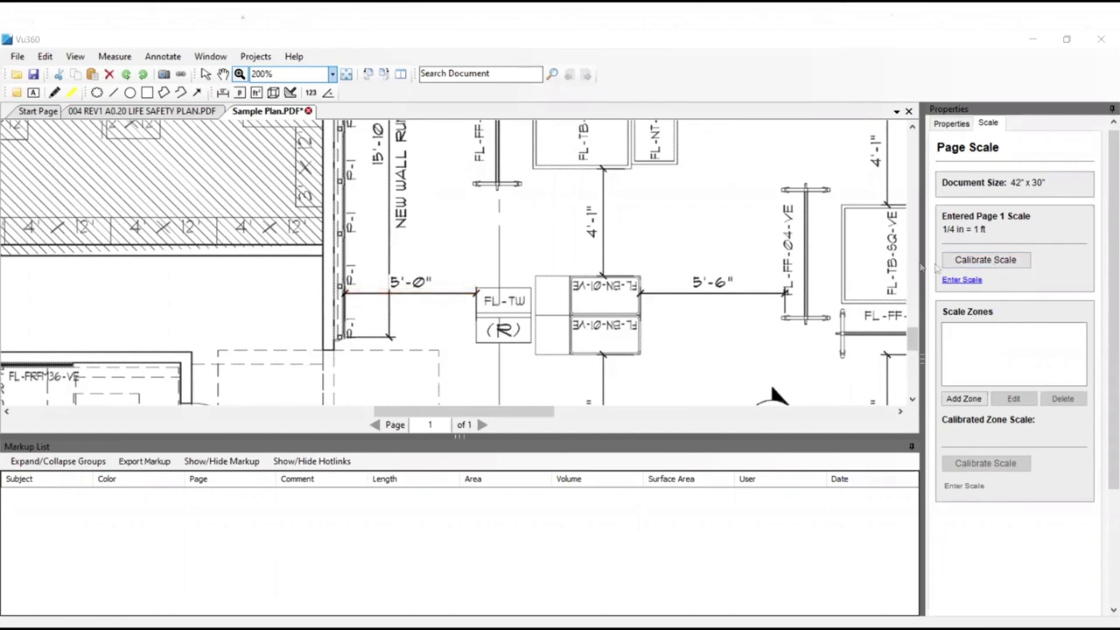
Recalibrate the page scale from the two ends of the 5'-0" dimension beside the FL-TW fixture, entering 5'0" as its distance.
{"action": "left_click", "coordinate": [985, 262]}
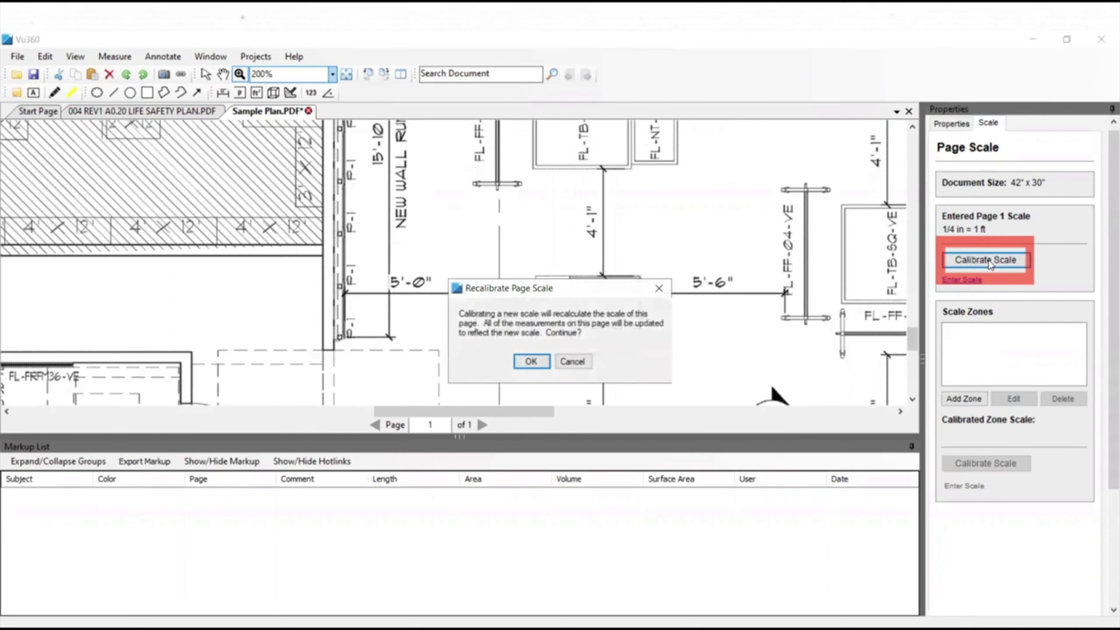
{"action": "left_click", "coordinate": [531, 361]}
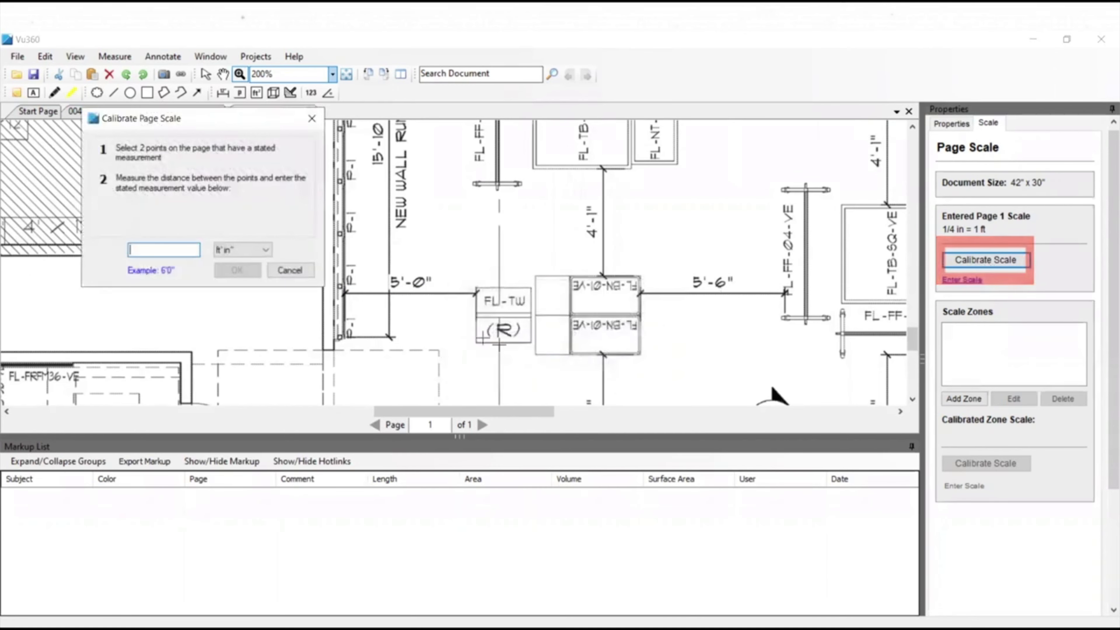
{"action": "left_click", "coordinate": [343, 292]}
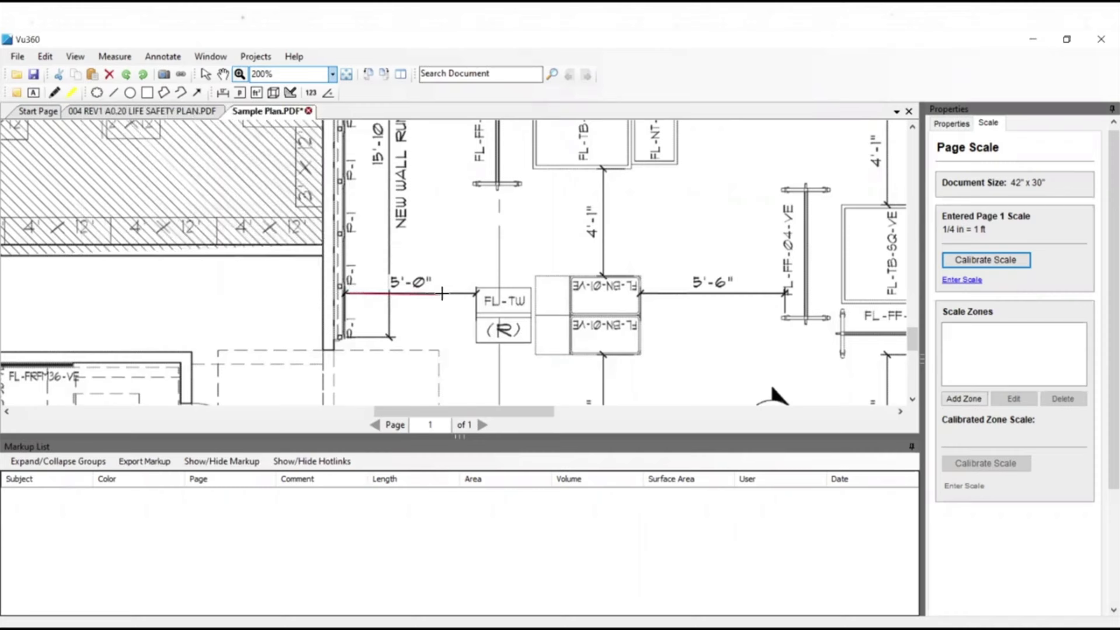
{"action": "left_click", "coordinate": [477, 293]}
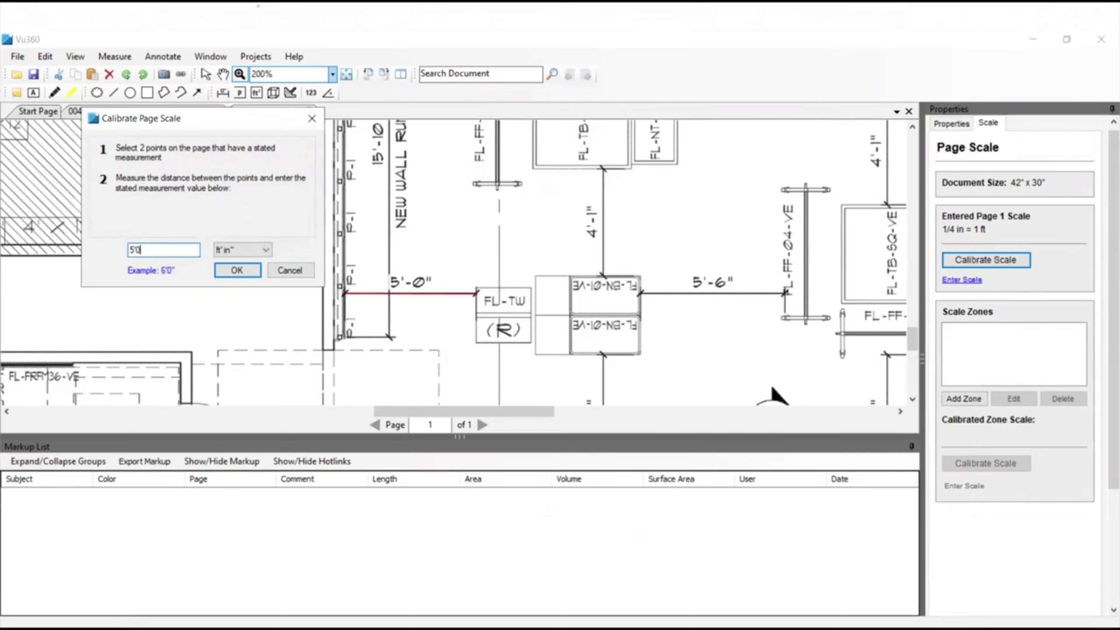
{"action": "left_click", "coordinate": [238, 275]}
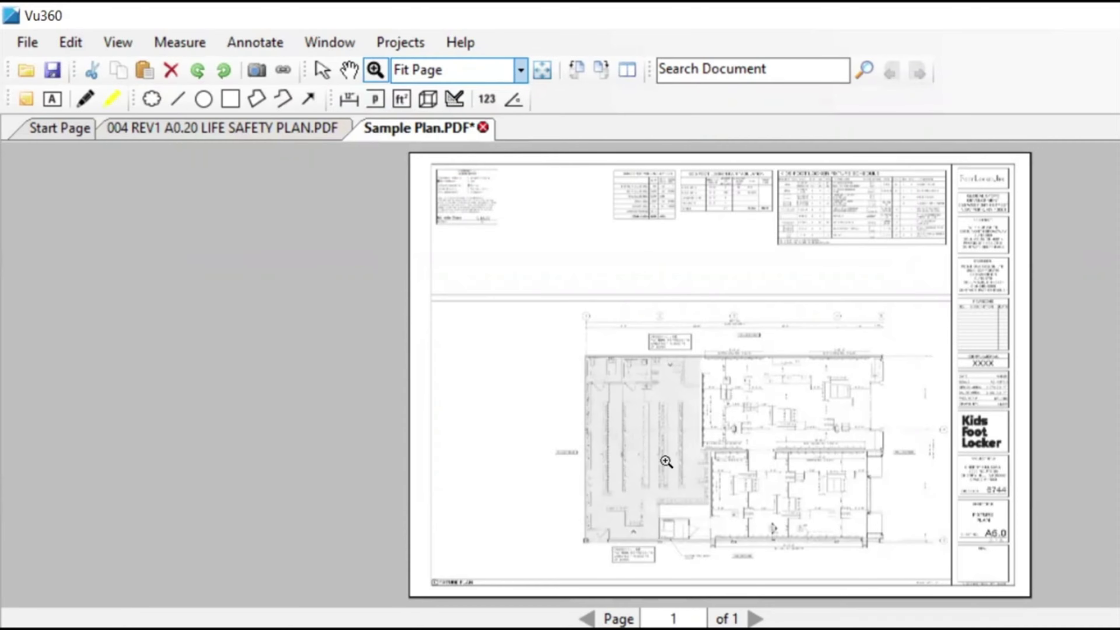
Add a length measurement along the upper edge of the FL-TB-SQ-VE fixture near the NEW WALL RUN (4 BAYS) label.
{"action": "left_click", "coordinate": [738, 493]}
{"action": "left_click", "coordinate": [754, 470]}
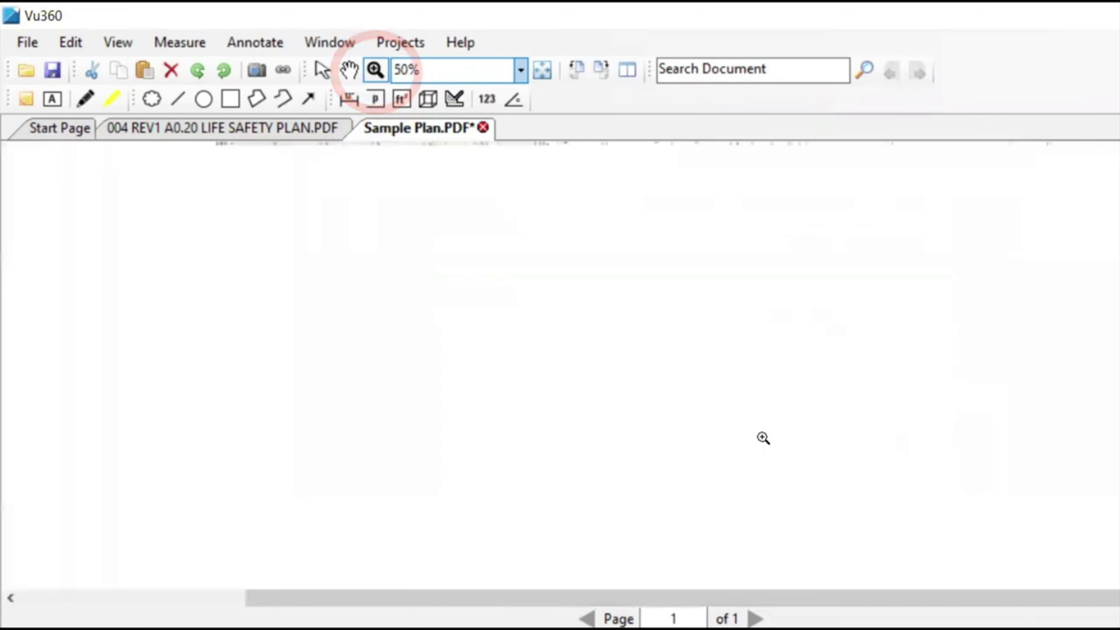
{"action": "left_click", "coordinate": [763, 437]}
{"action": "left_click", "coordinate": [766, 384]}
{"action": "left_click", "coordinate": [673, 262]}
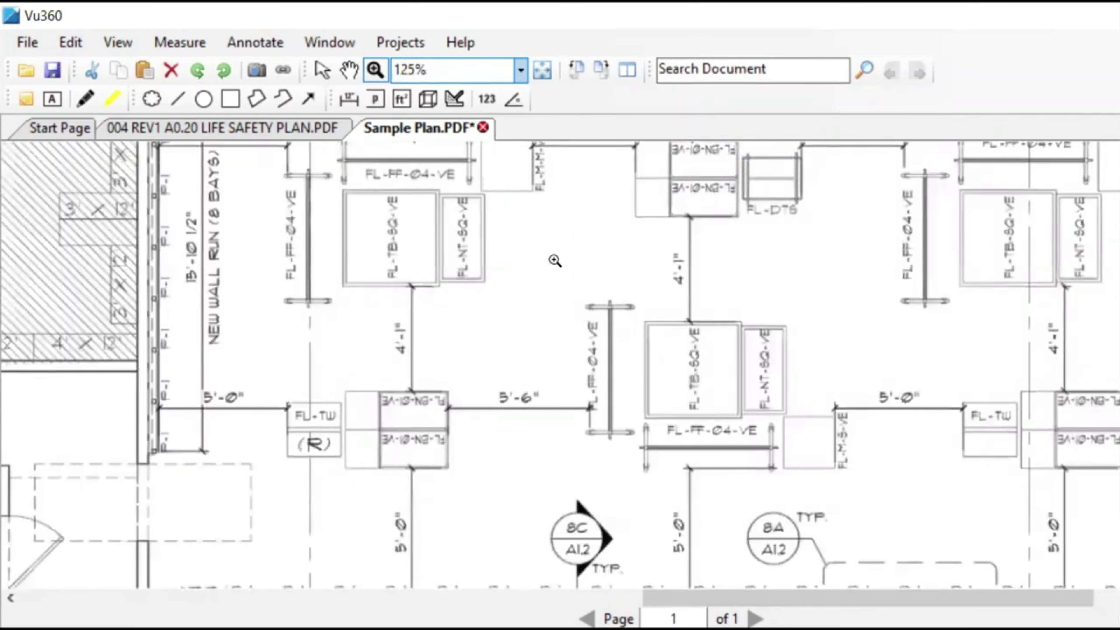
{"action": "left_click", "coordinate": [555, 260]}
{"action": "left_click", "coordinate": [684, 290]}
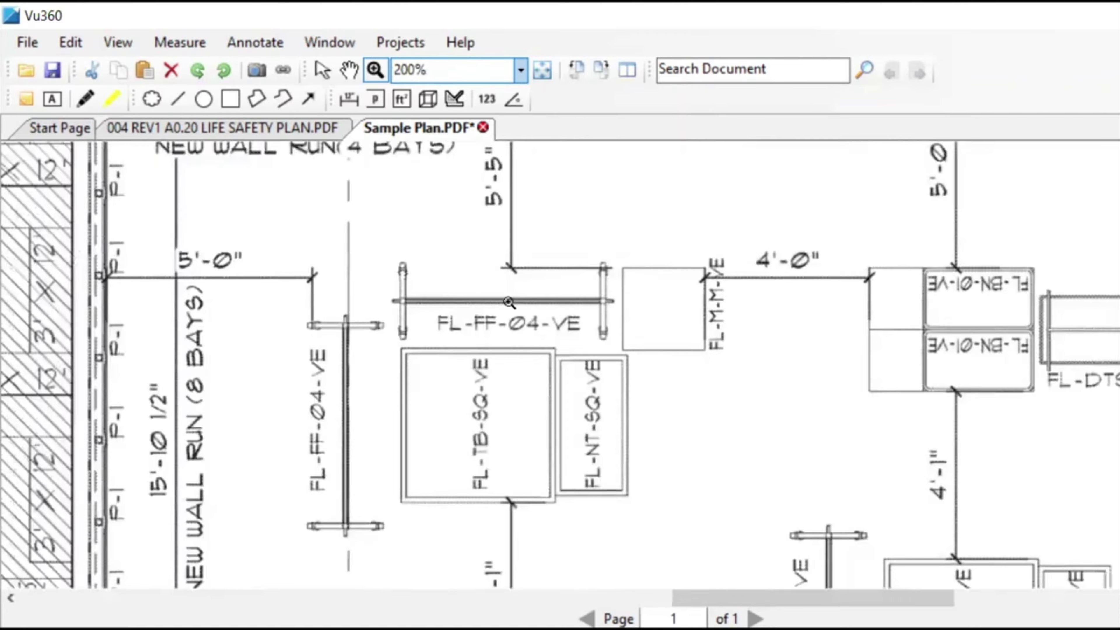
{"action": "left_click", "coordinate": [350, 100]}
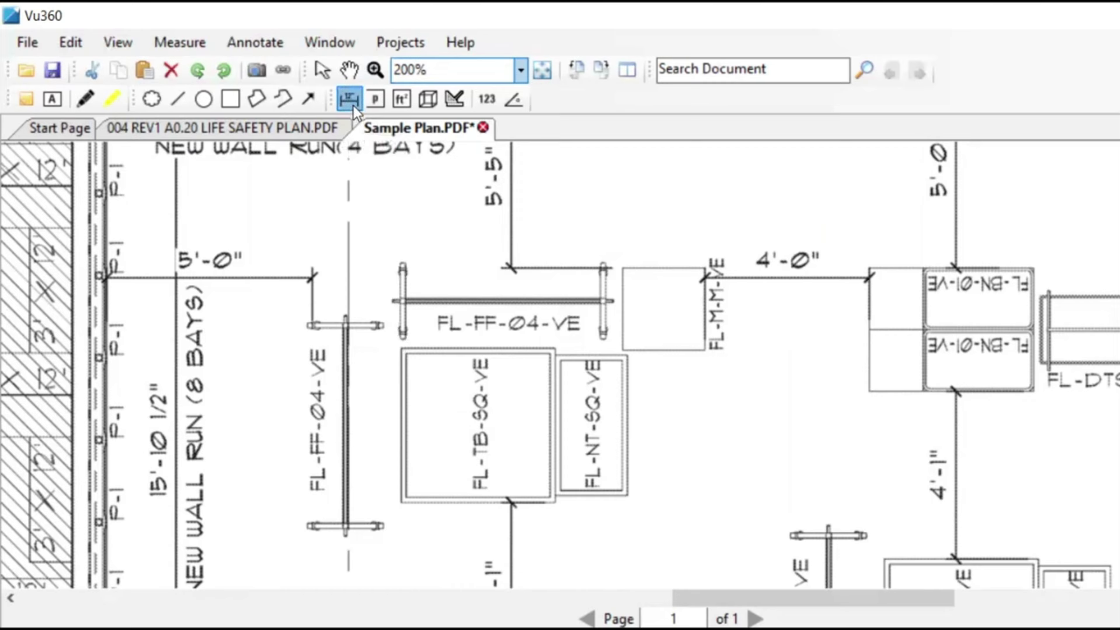
{"action": "left_click", "coordinate": [400, 347]}
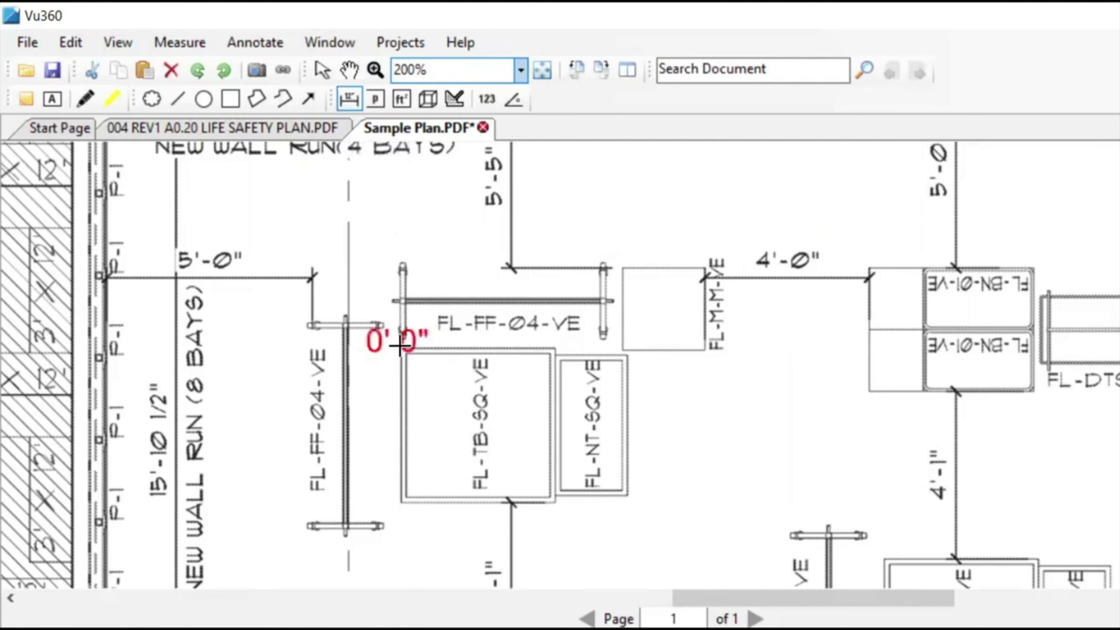
{"action": "left_click", "coordinate": [559, 347]}
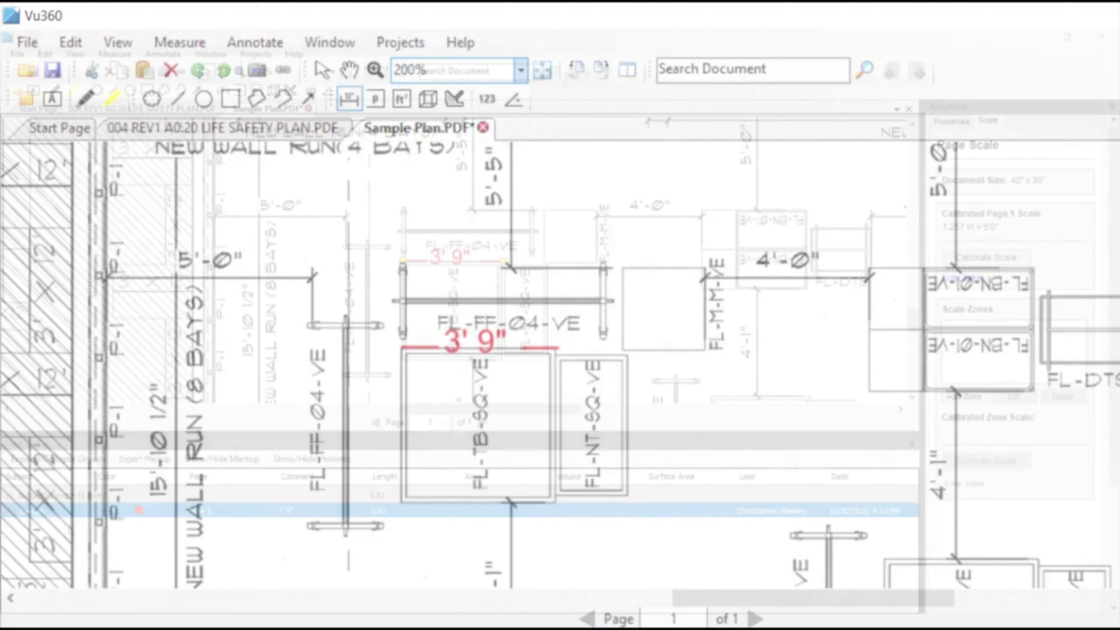
Select the length measurement, show its properties and open its subject for editing.
{"action": "left_click", "coordinate": [32, 512]}
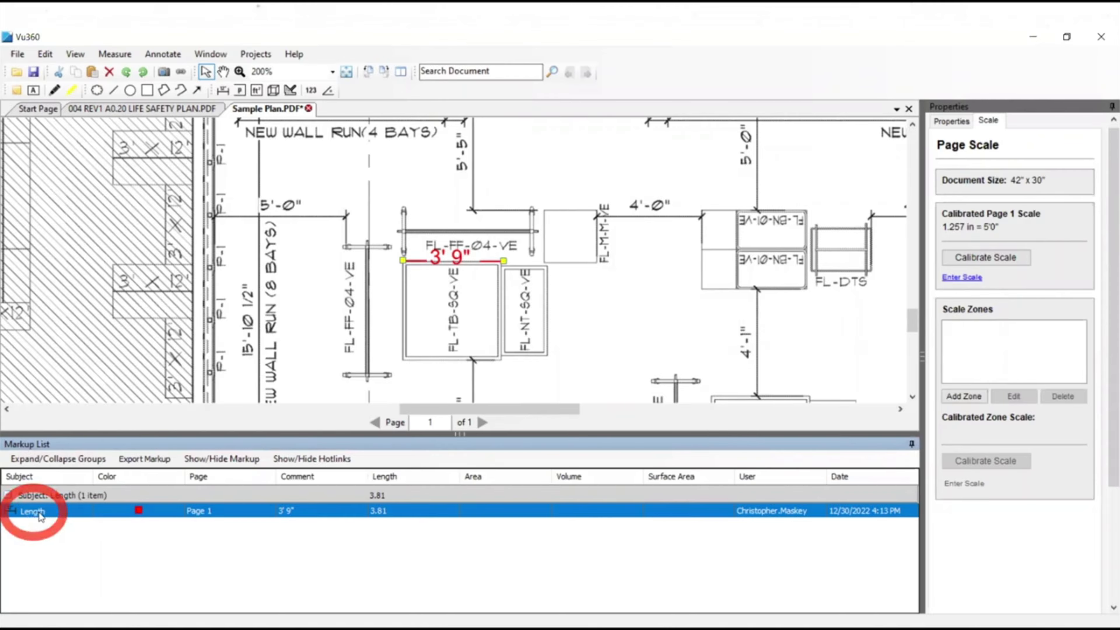
{"action": "left_click", "coordinate": [952, 124]}
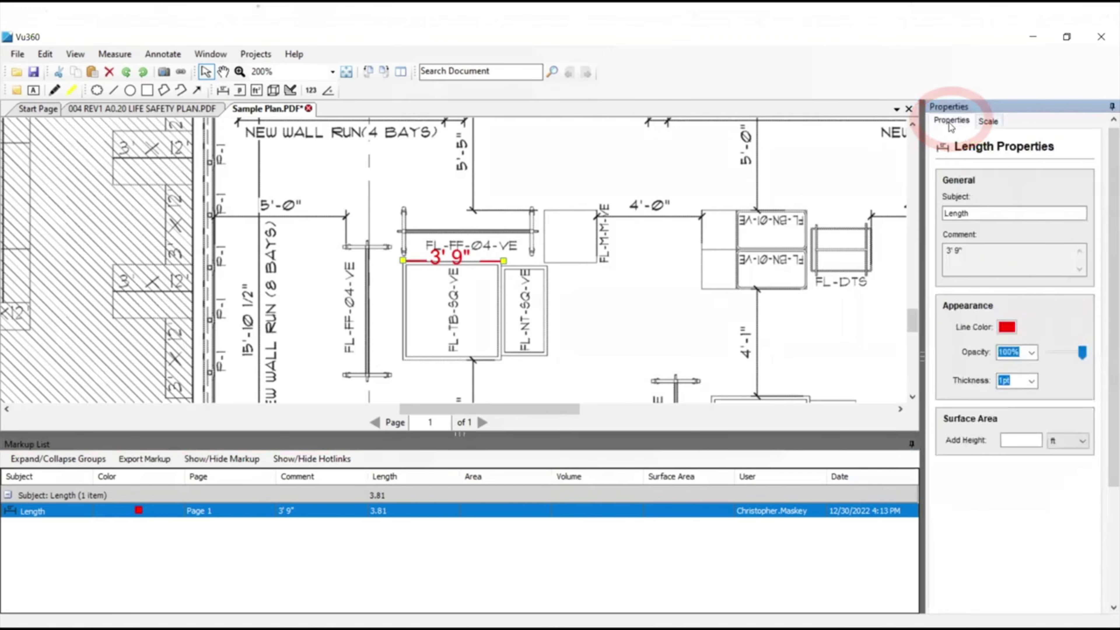
{"action": "left_click", "coordinate": [991, 213]}
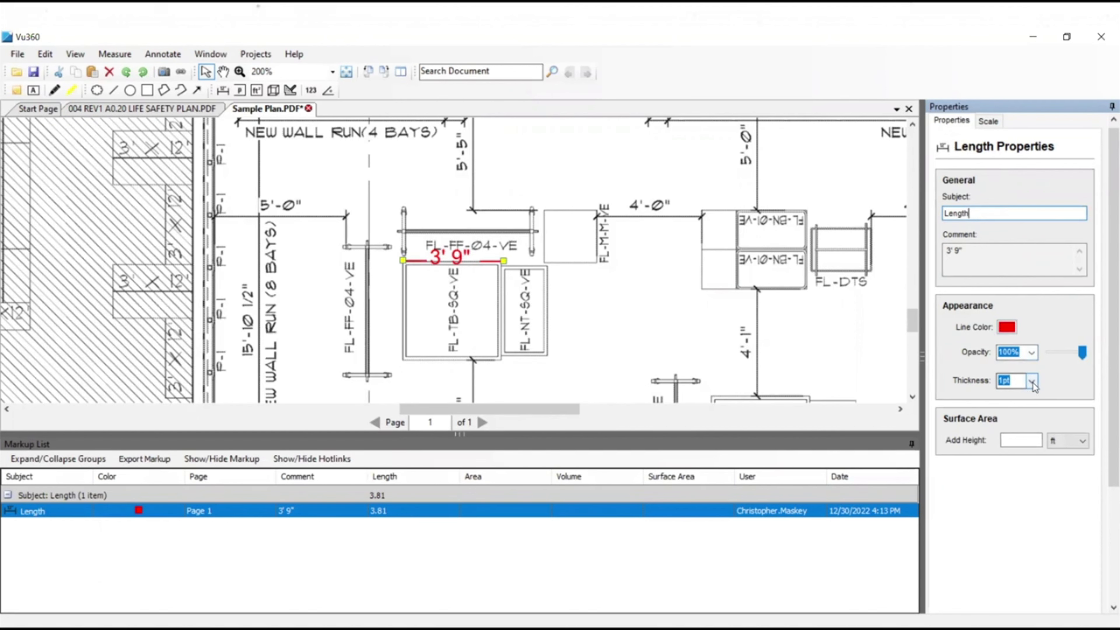
Add a perimeter measurement around the four corners of the FL-TB-SQ-VE fixture below the NEW WALL RUN (12 BAYS) label.
{"action": "left_click", "coordinate": [240, 91]}
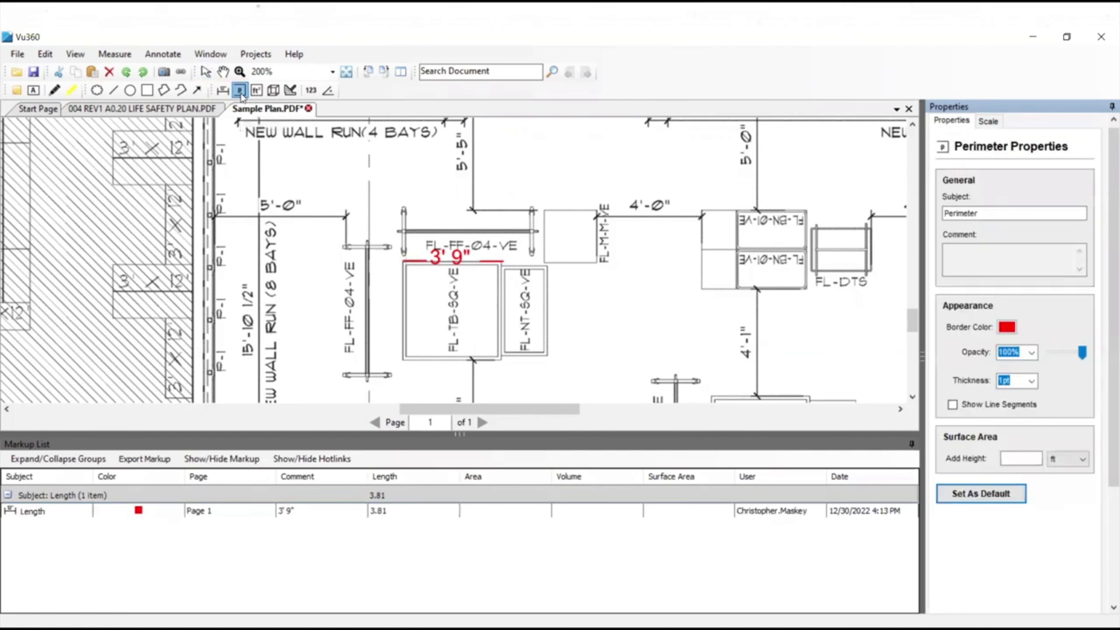
{"action": "left_click_drag", "start_coordinate": [475, 406], "coordinate": [543, 406]}
{"action": "left_click_drag", "start_coordinate": [566, 406], "coordinate": [595, 405]}
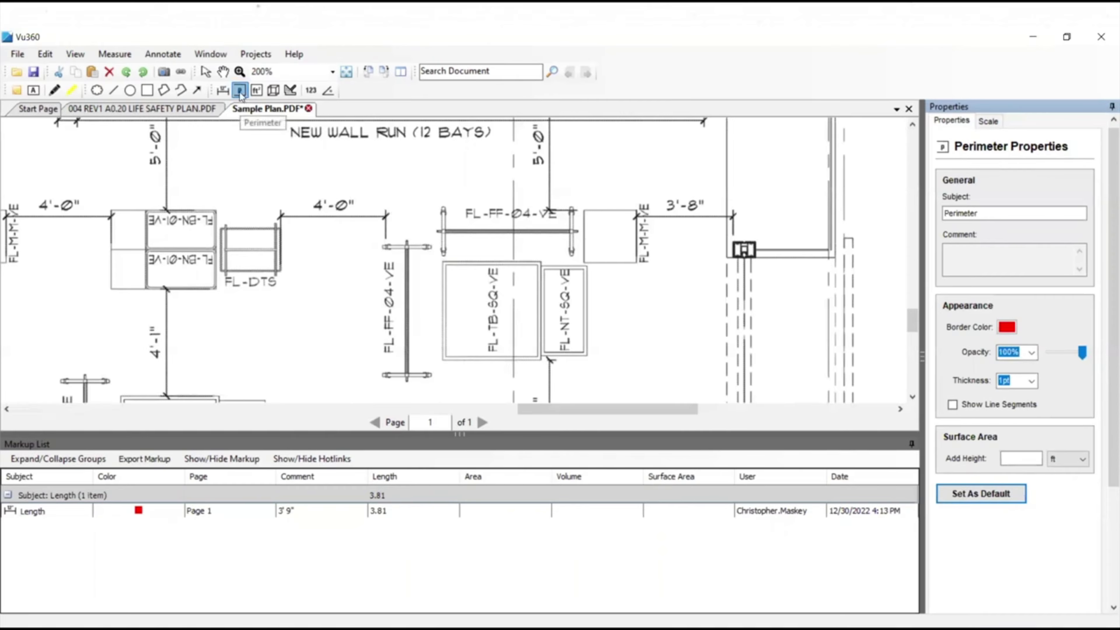
{"action": "left_click", "coordinate": [440, 260]}
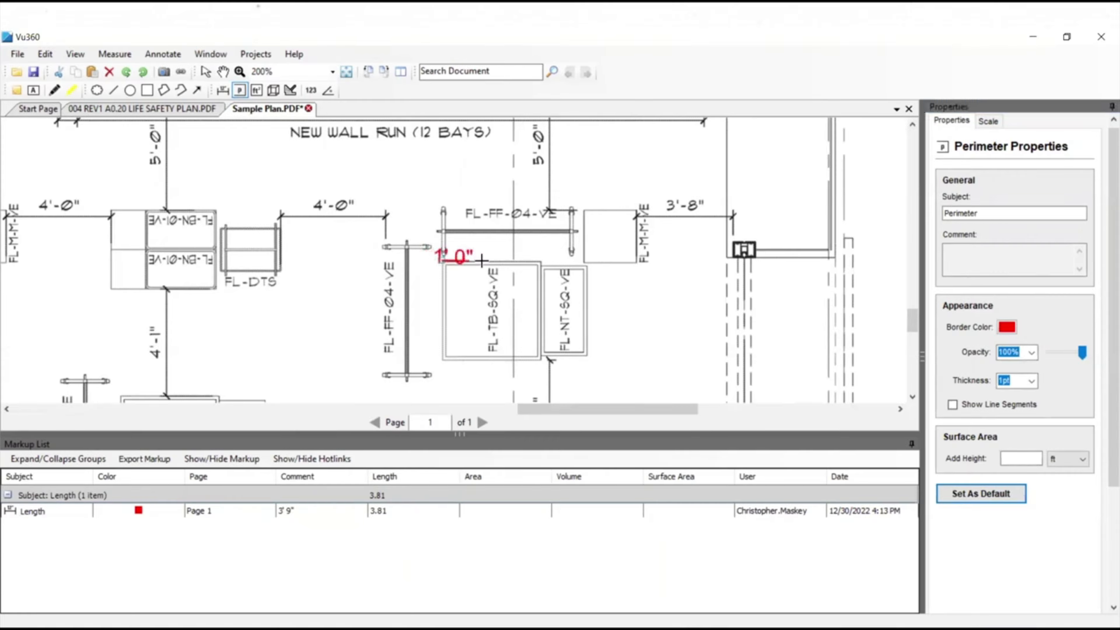
{"action": "left_click", "coordinate": [543, 261]}
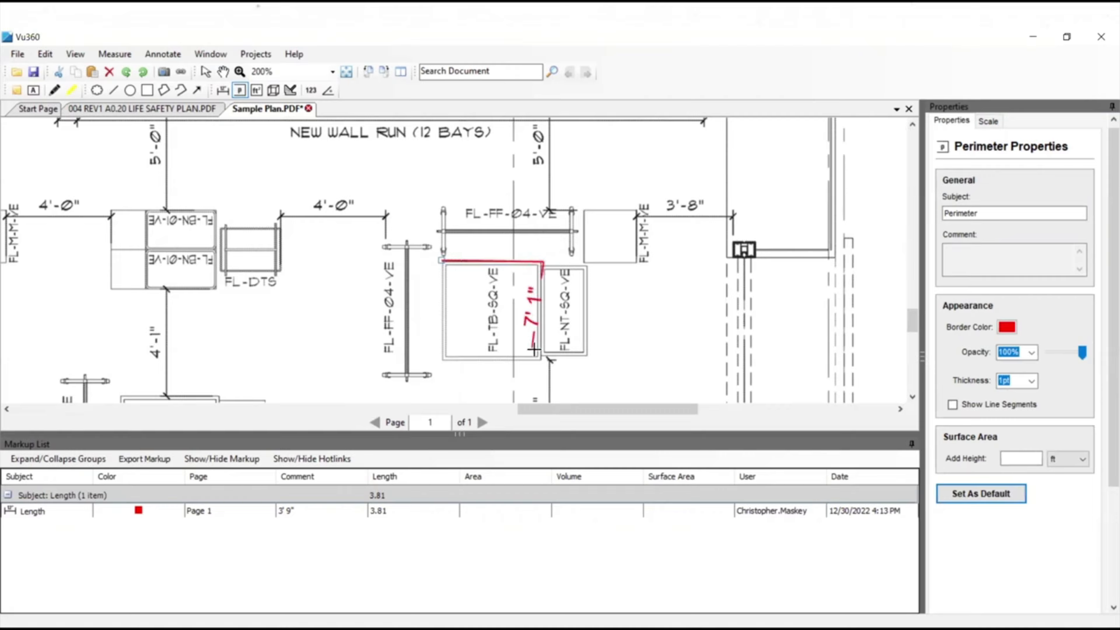
{"action": "left_click", "coordinate": [540, 360]}
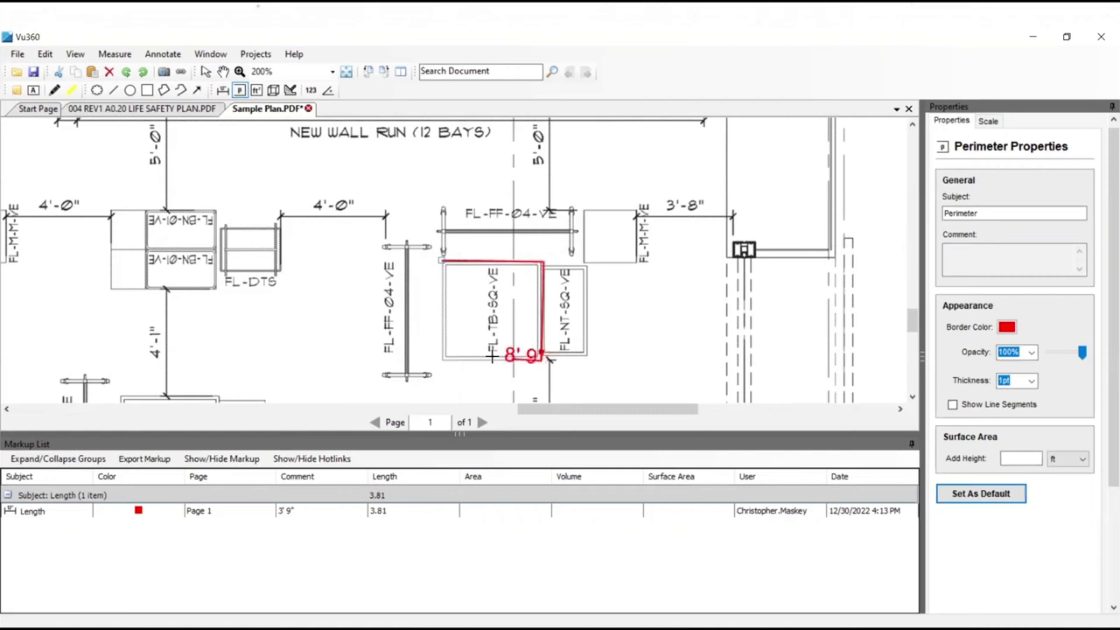
{"action": "left_click", "coordinate": [440, 360]}
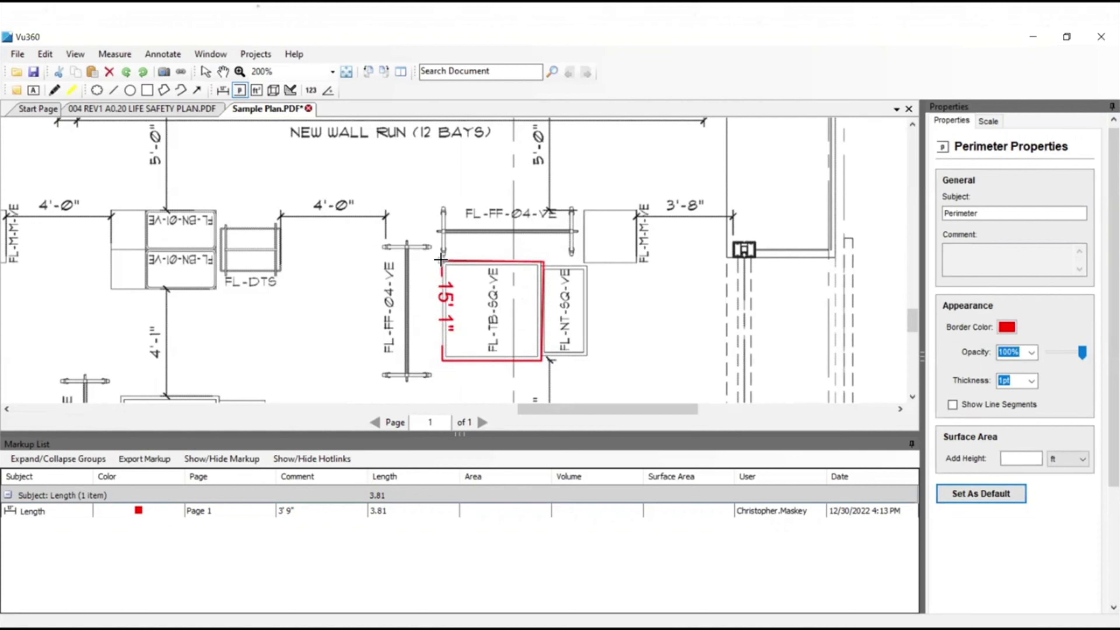
{"action": "left_click", "coordinate": [440, 260]}
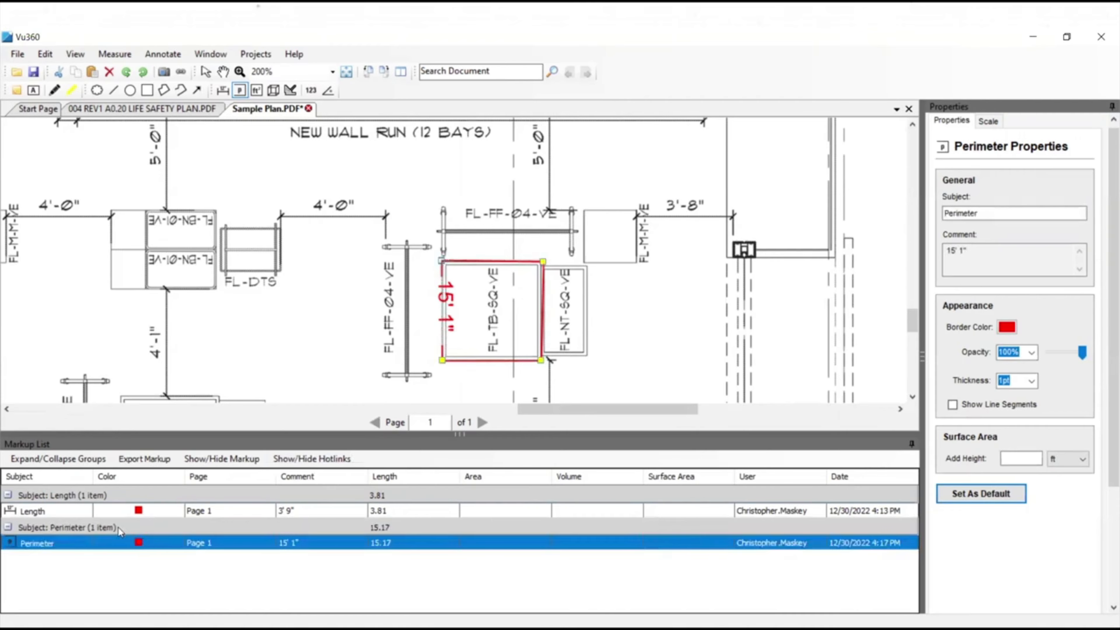
Add an area measurement around the four outer corners of the FL-BN-01-VE fixture block, including the plain strip alongside it.
{"action": "left_click", "coordinate": [256, 90]}
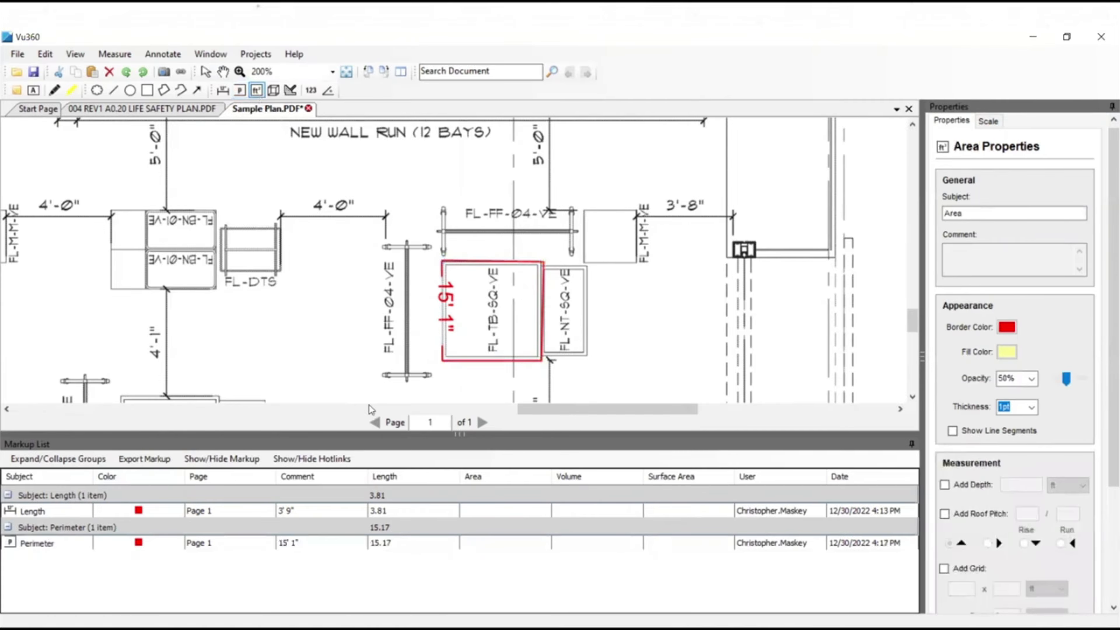
{"action": "left_click_drag", "start_coordinate": [539, 409], "coordinate": [483, 407]}
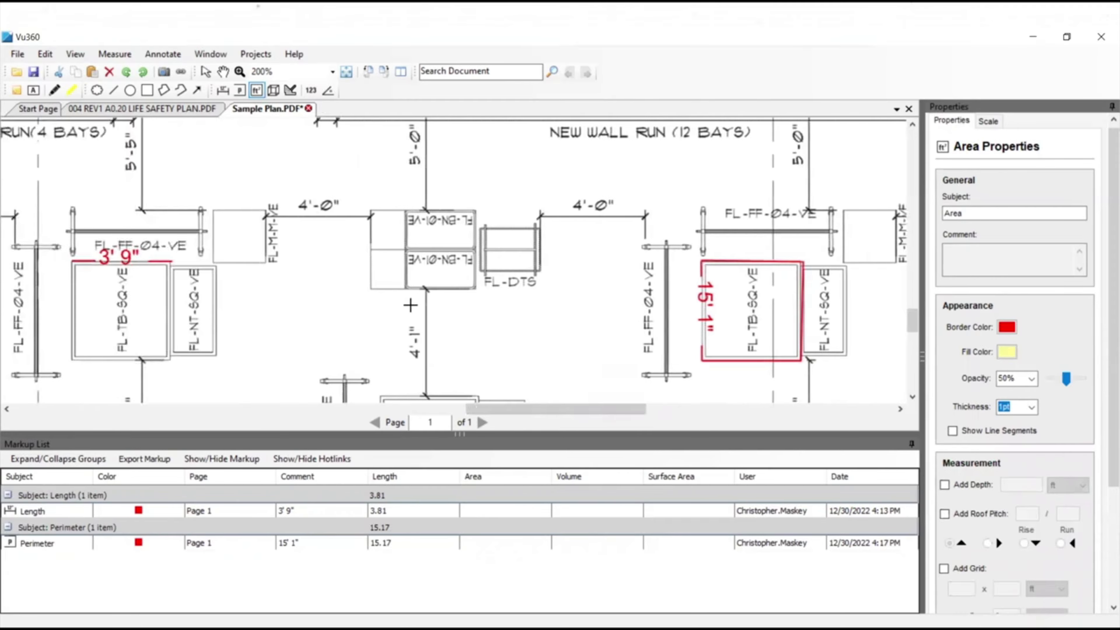
{"action": "left_click", "coordinate": [370, 212]}
{"action": "left_click", "coordinate": [477, 211]}
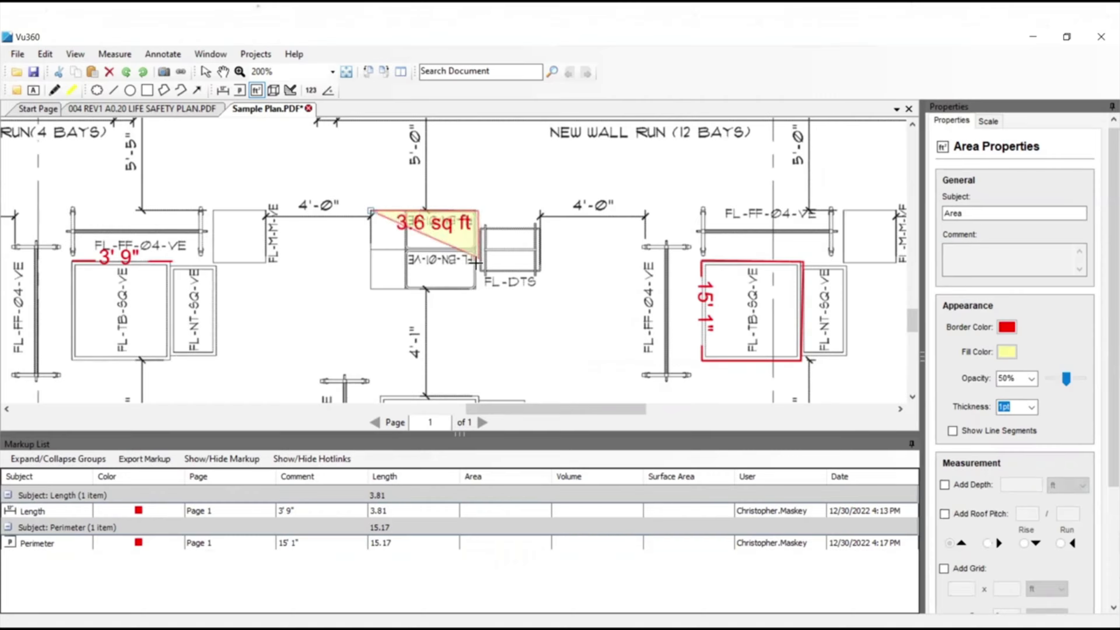
{"action": "left_click", "coordinate": [476, 290]}
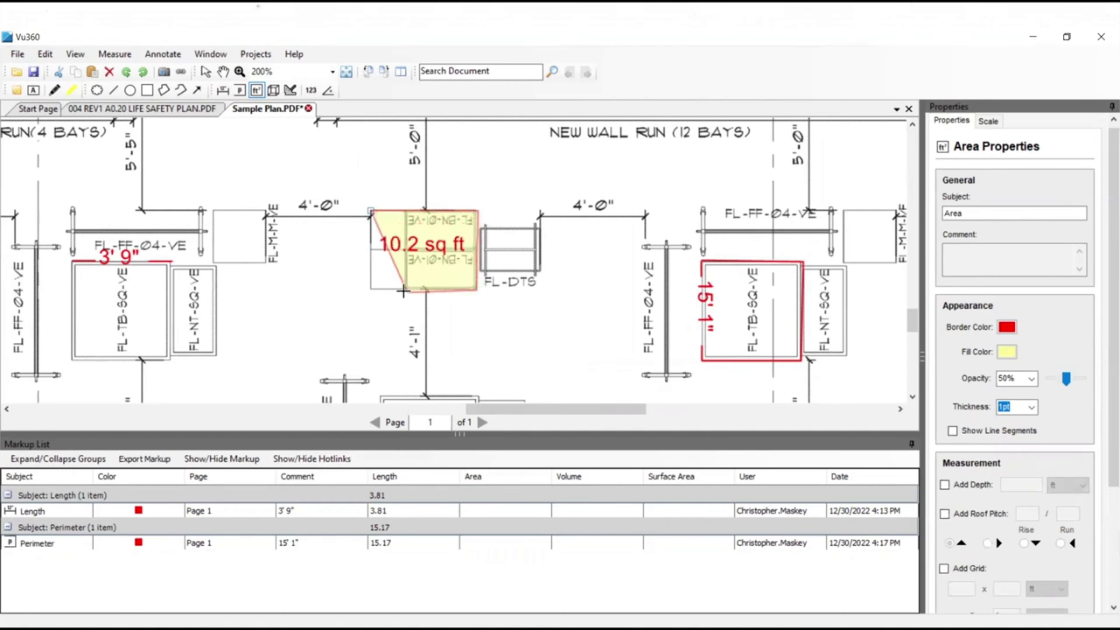
{"action": "left_click", "coordinate": [368, 290]}
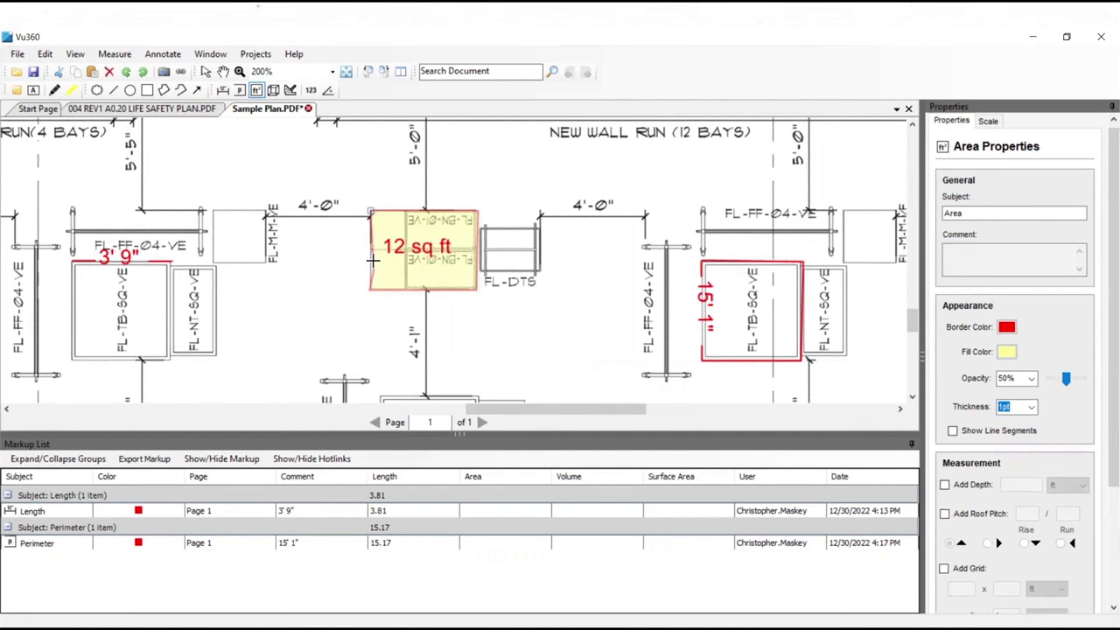
{"action": "left_click", "coordinate": [371, 210]}
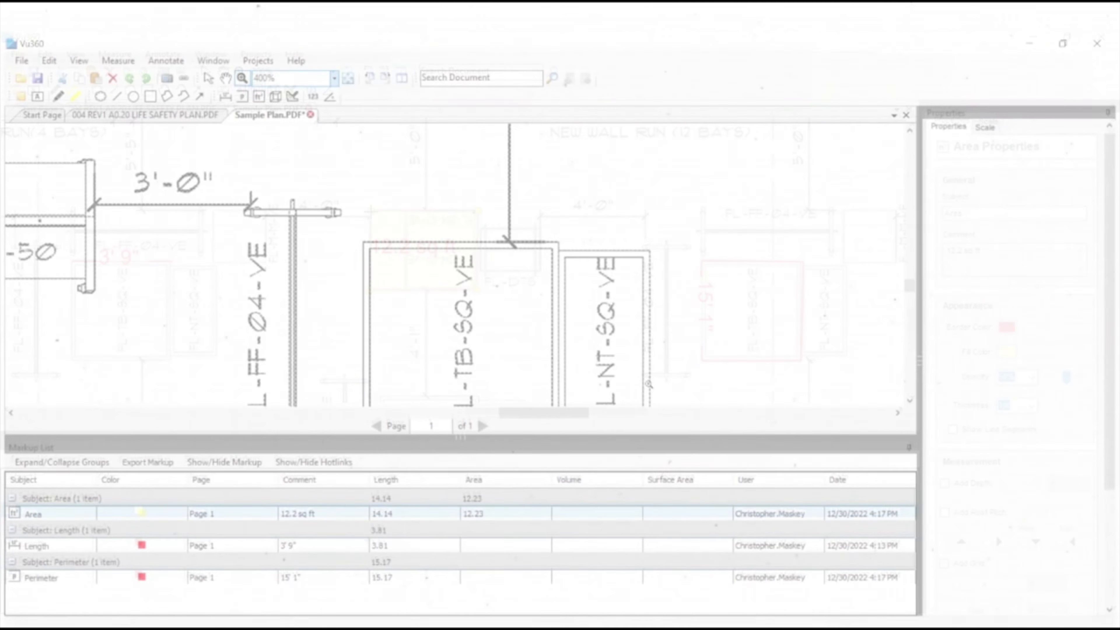
Add a volume measurement with a depth of 5 ft around the four corners of the FL-TB-SQ-VE fixture.
{"action": "left_click_drag", "start_coordinate": [915, 289], "coordinate": [912, 292]}
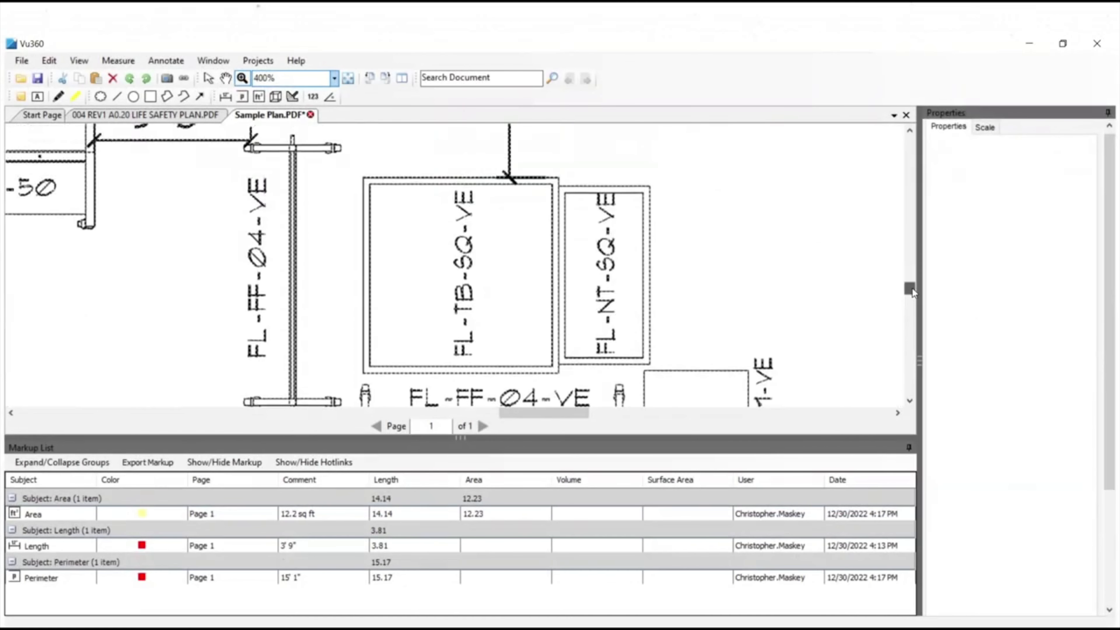
{"action": "left_click", "coordinate": [277, 100]}
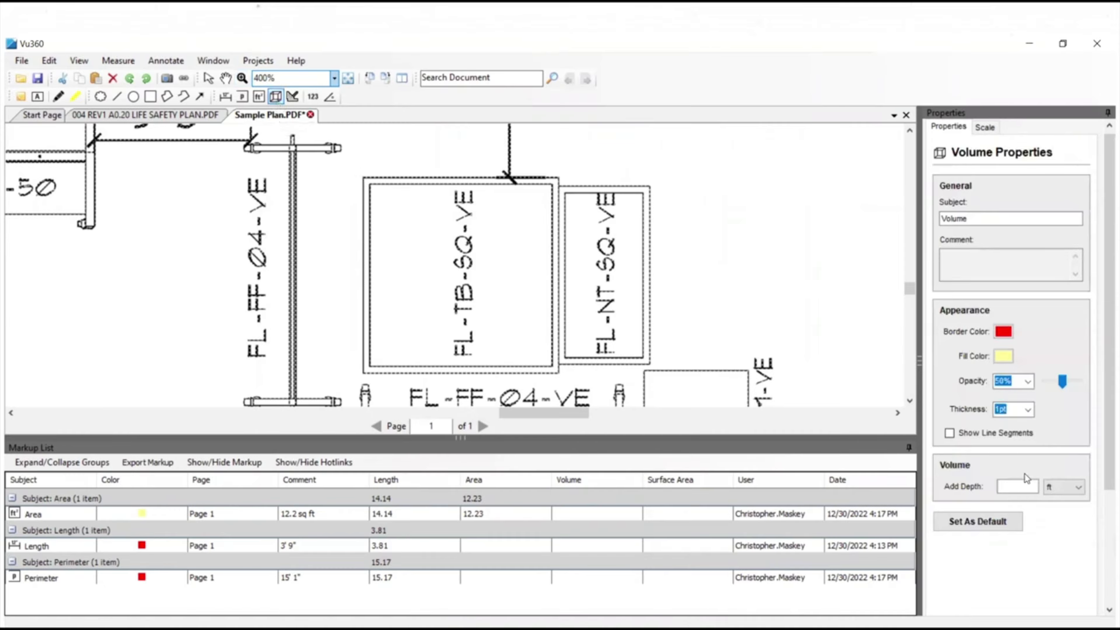
{"action": "left_click", "coordinate": [1012, 486]}
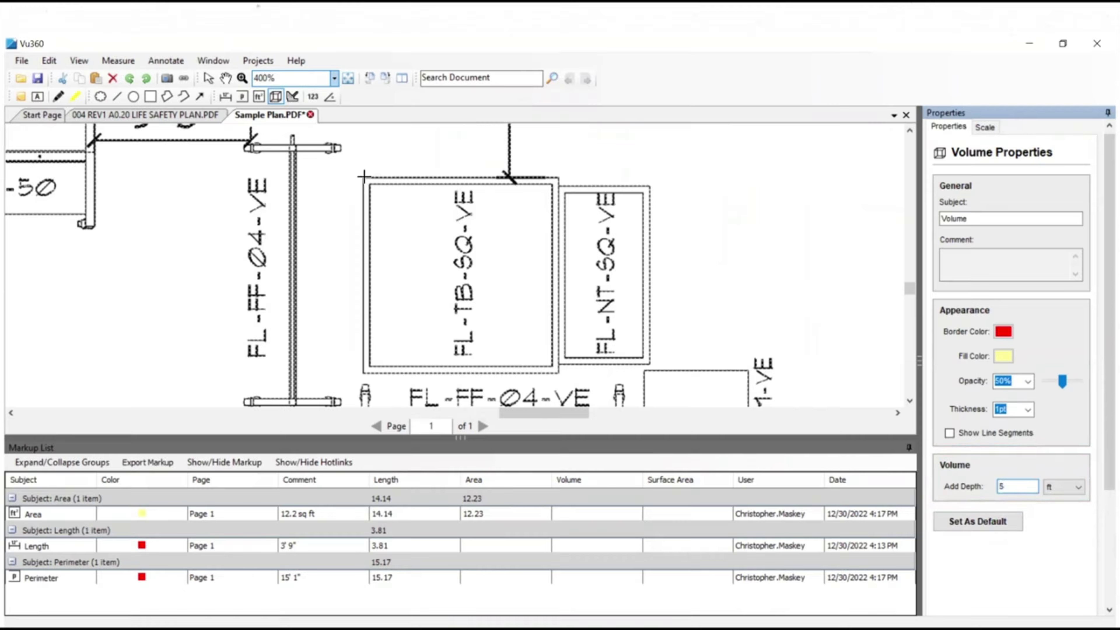
{"action": "left_click", "coordinate": [365, 177]}
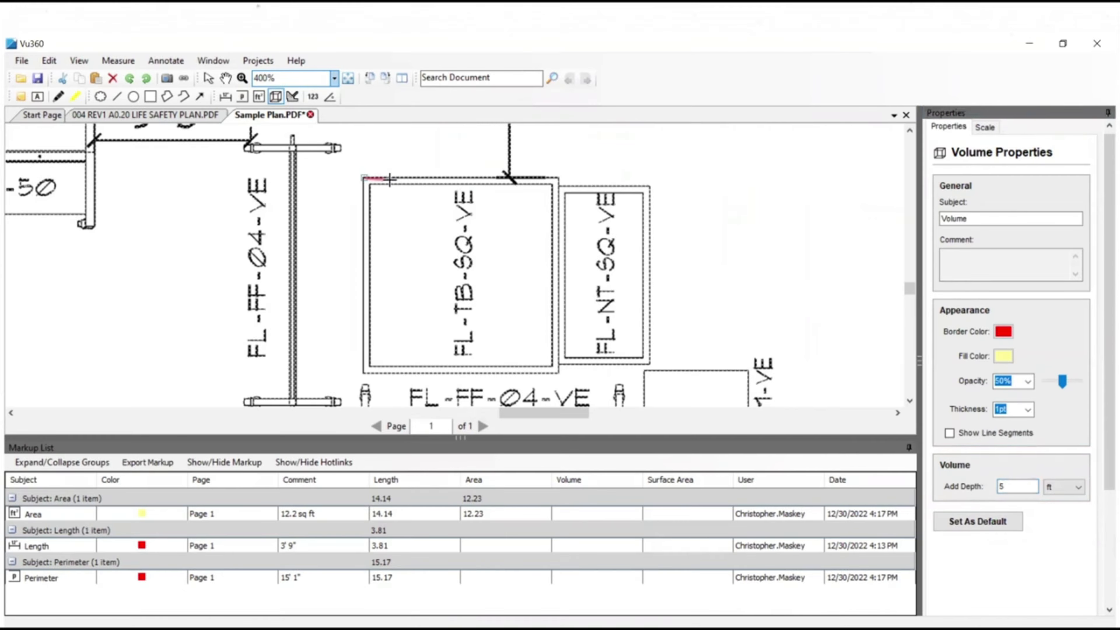
{"action": "left_click", "coordinate": [561, 180]}
{"action": "left_click", "coordinate": [559, 374]}
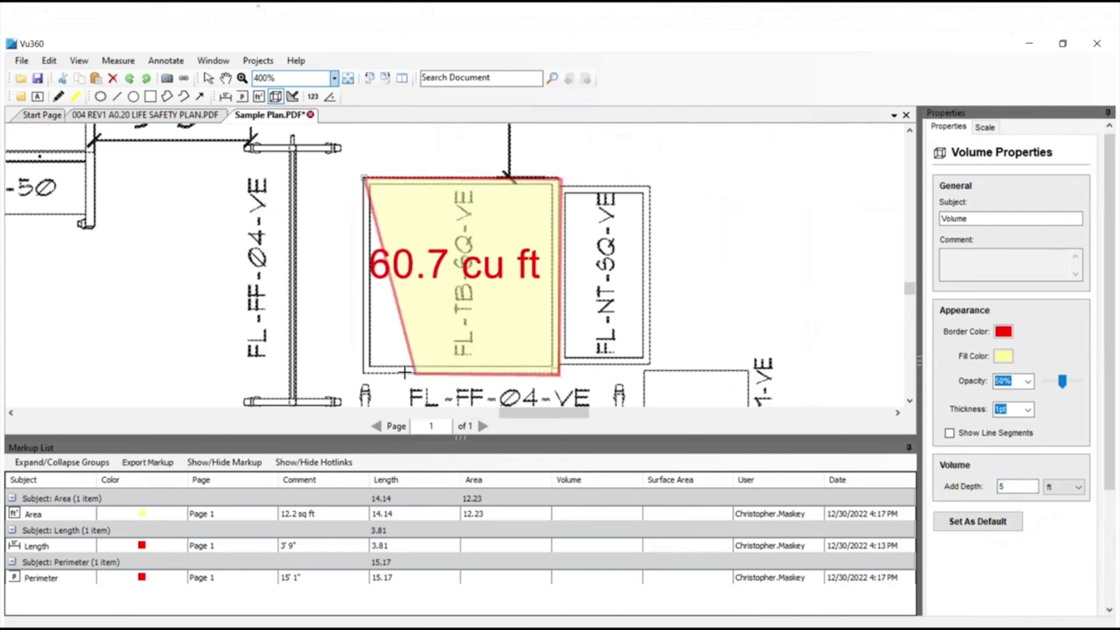
{"action": "left_click", "coordinate": [360, 373]}
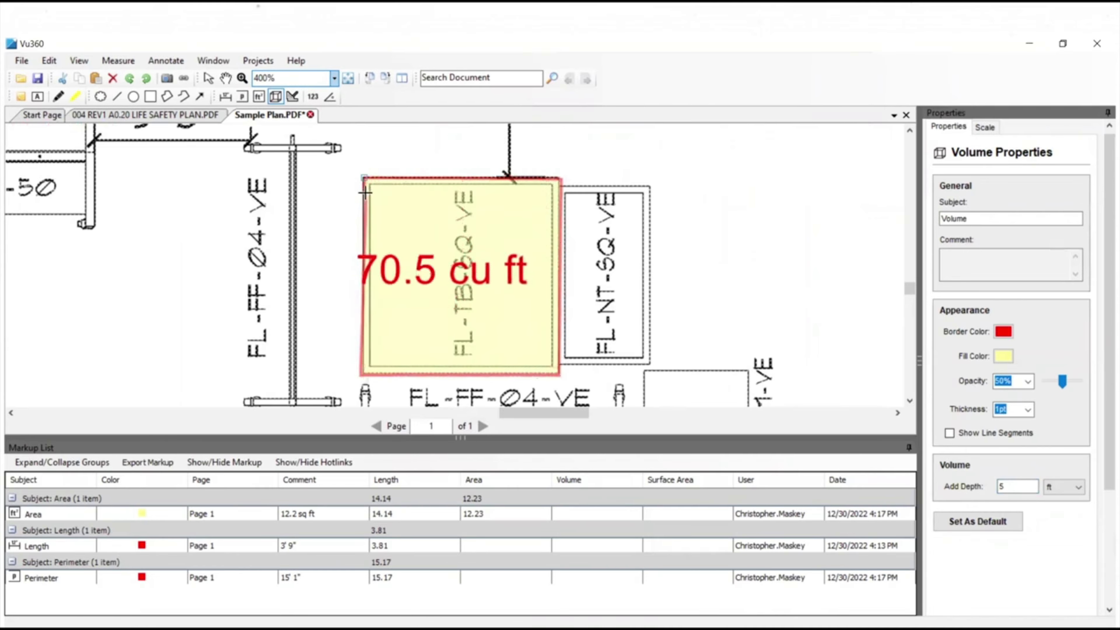
{"action": "left_click", "coordinate": [362, 177]}
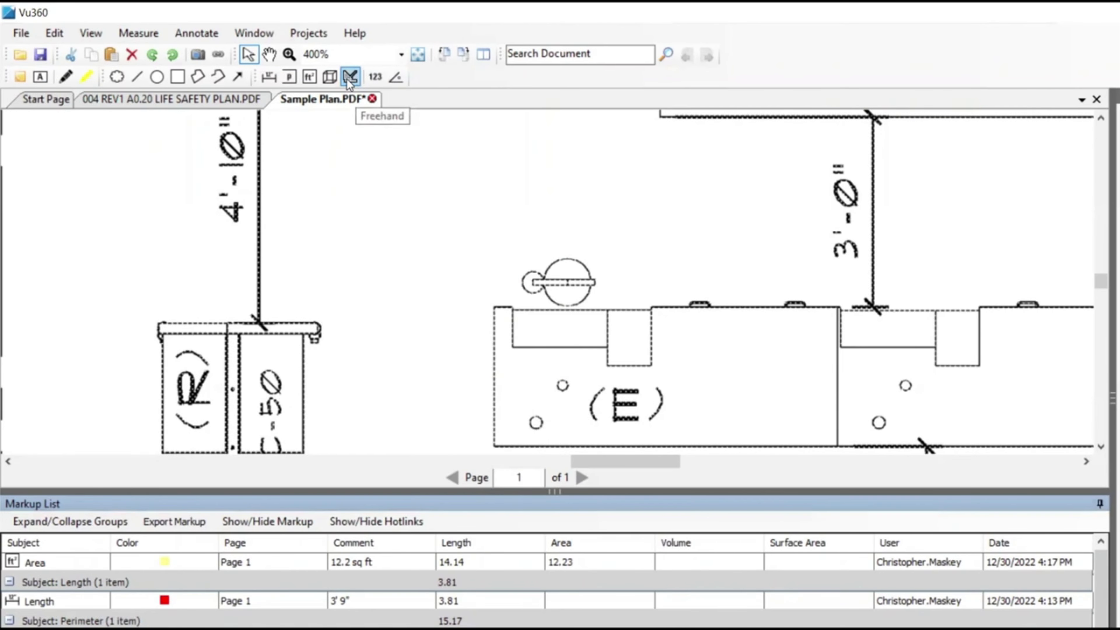
Try a freehand measurement around the large circle above the (E) unit, select it in the markup list and undo it.
{"action": "left_click", "coordinate": [350, 76]}
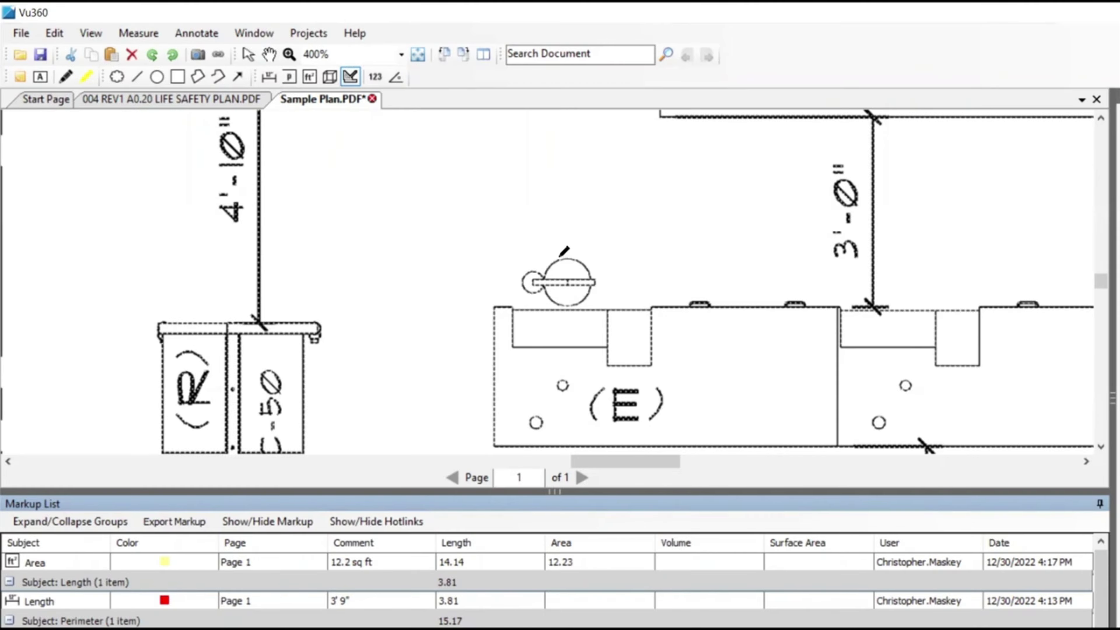
{"action": "mouse_move", "coordinate": [568, 259]}
{"action": "left_mouse_down"}
{"action": "mouse_move", "coordinate": [593, 291]}
{"action": "mouse_move", "coordinate": [567, 307]}
{"action": "mouse_move", "coordinate": [546, 278]}
{"action": "mouse_move", "coordinate": [569, 255]}
{"action": "left_mouse_up"}
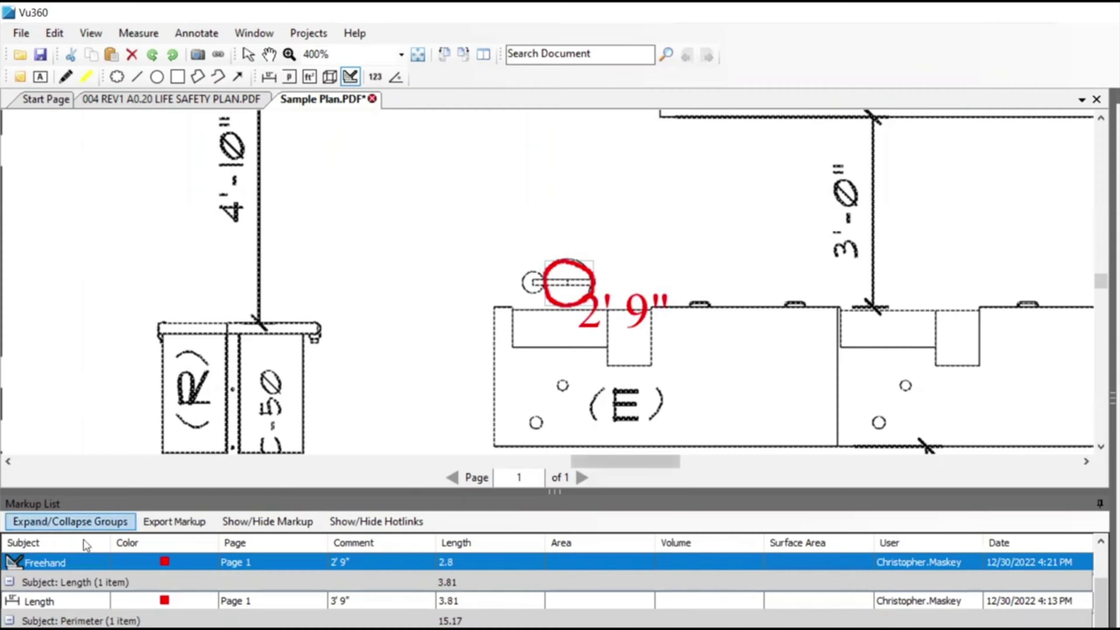
{"action": "left_click", "coordinate": [50, 567]}
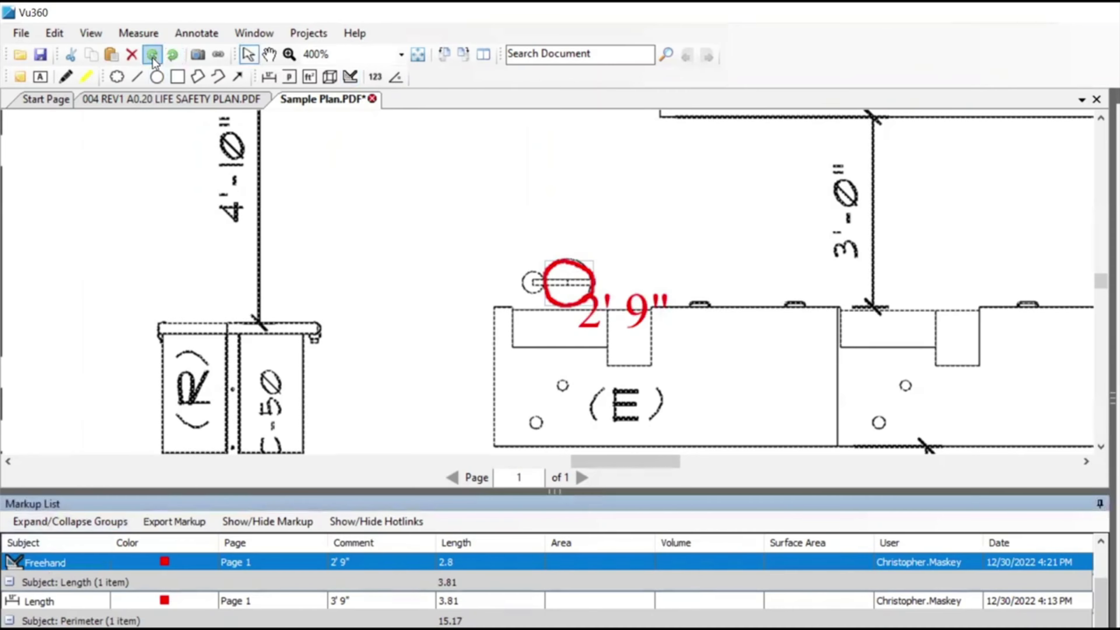
{"action": "left_click", "coordinate": [173, 54]}
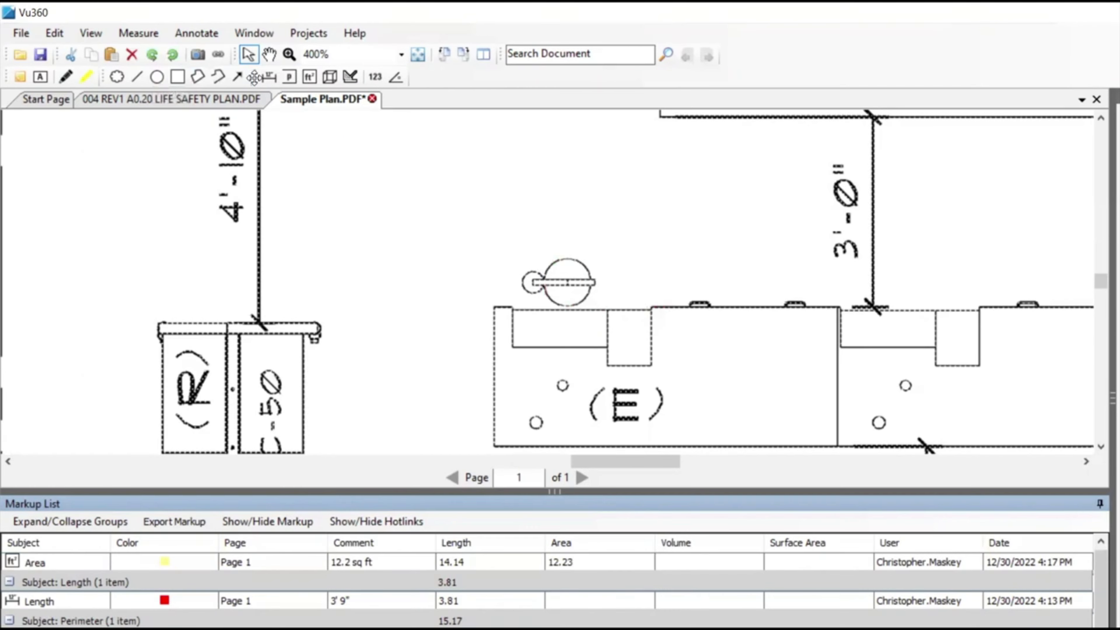
Trace the outline of the large circle above the (E) unit with a freehand measurement.
{"action": "left_click", "coordinate": [346, 79]}
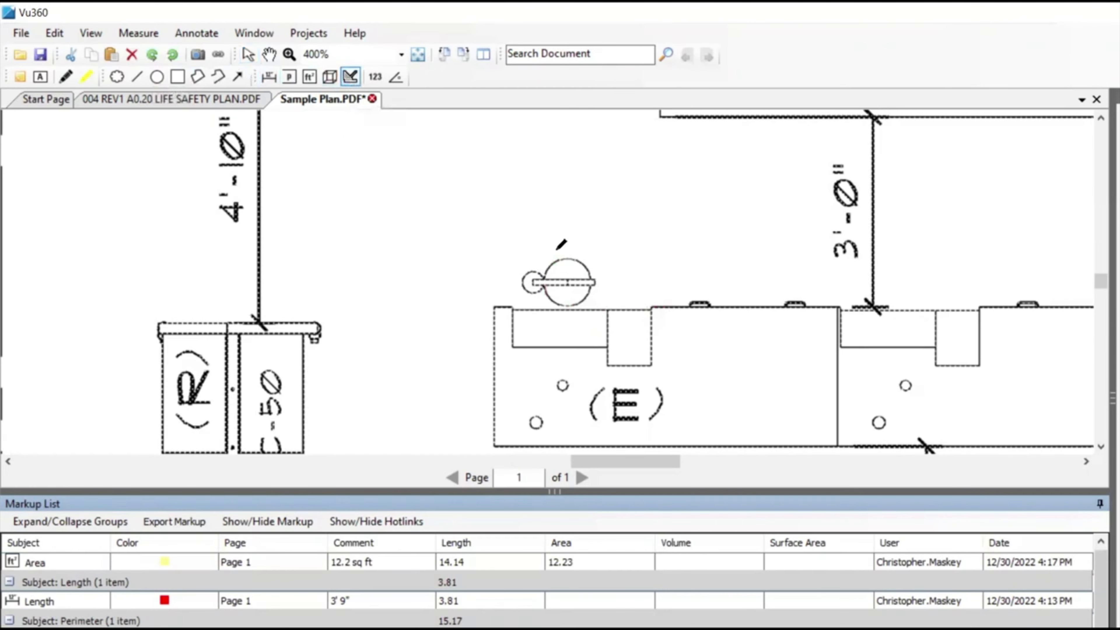
{"action": "left_click_drag", "start_coordinate": [565, 262], "coordinate": [595, 267]}
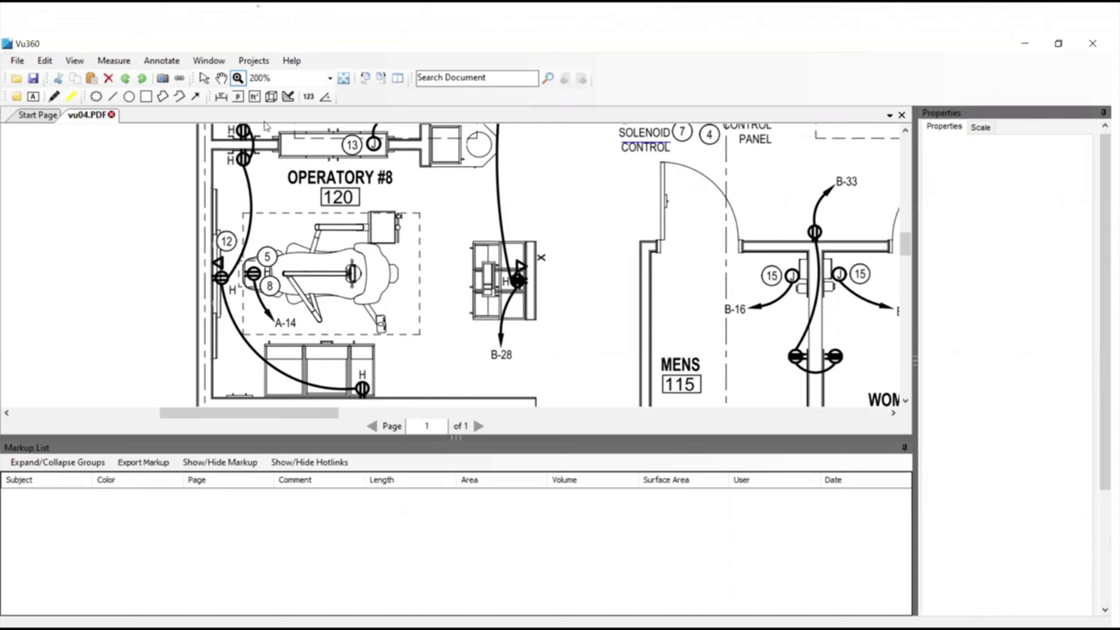
Place circular count markers on five outlet symbols in OPERATORY #8 of vu04.PDF, including the one beside the B-28 arrow.
{"action": "left_click", "coordinate": [309, 96]}
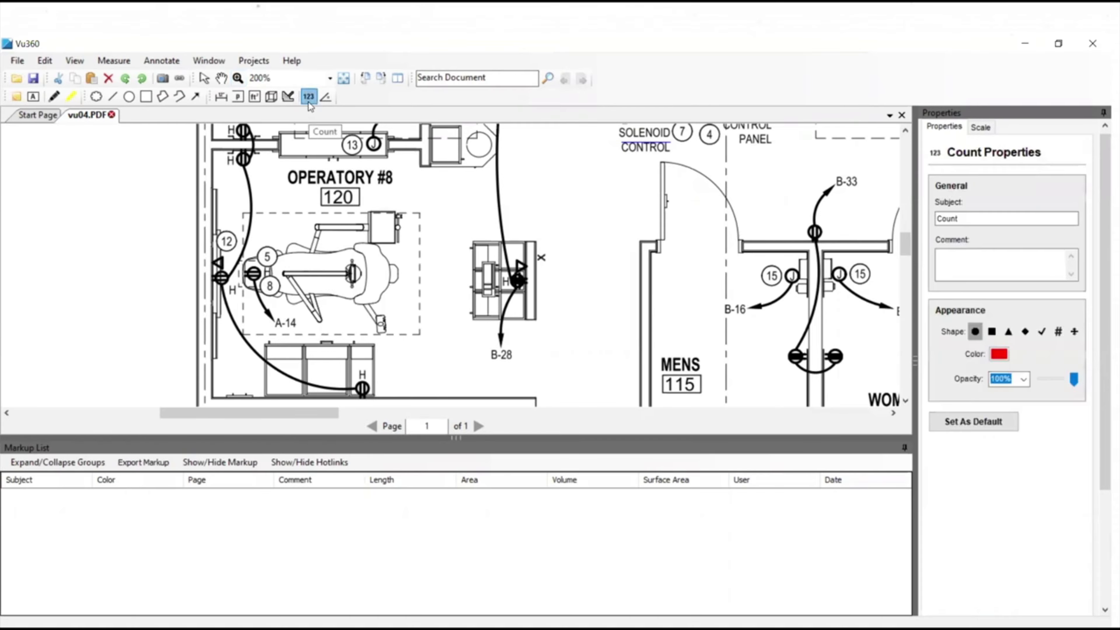
{"action": "left_click", "coordinate": [244, 160]}
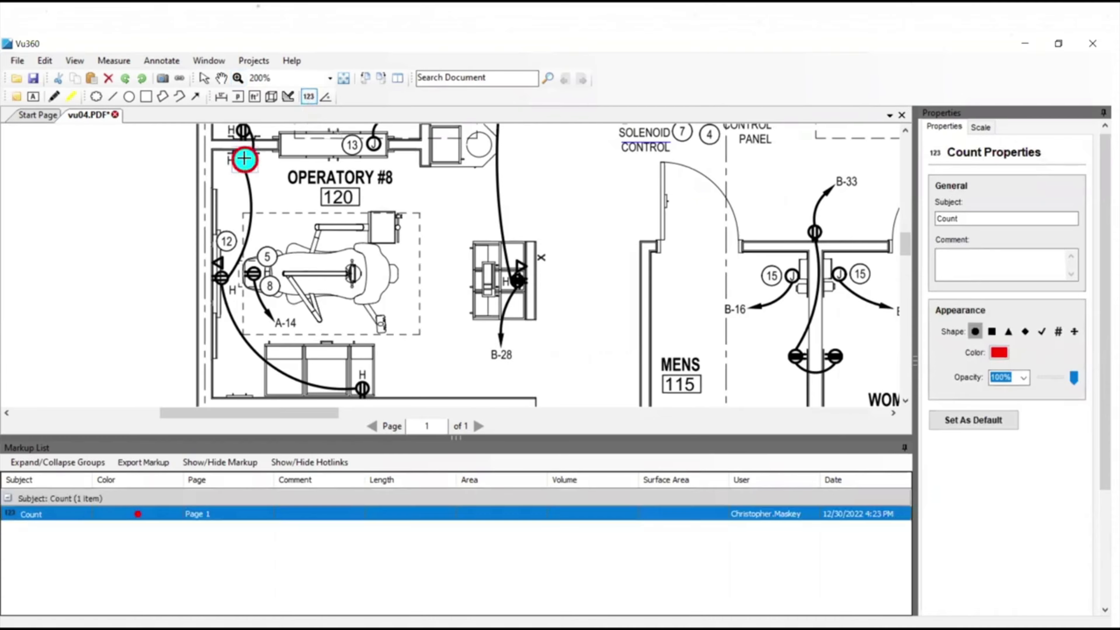
{"action": "left_click", "coordinate": [221, 277]}
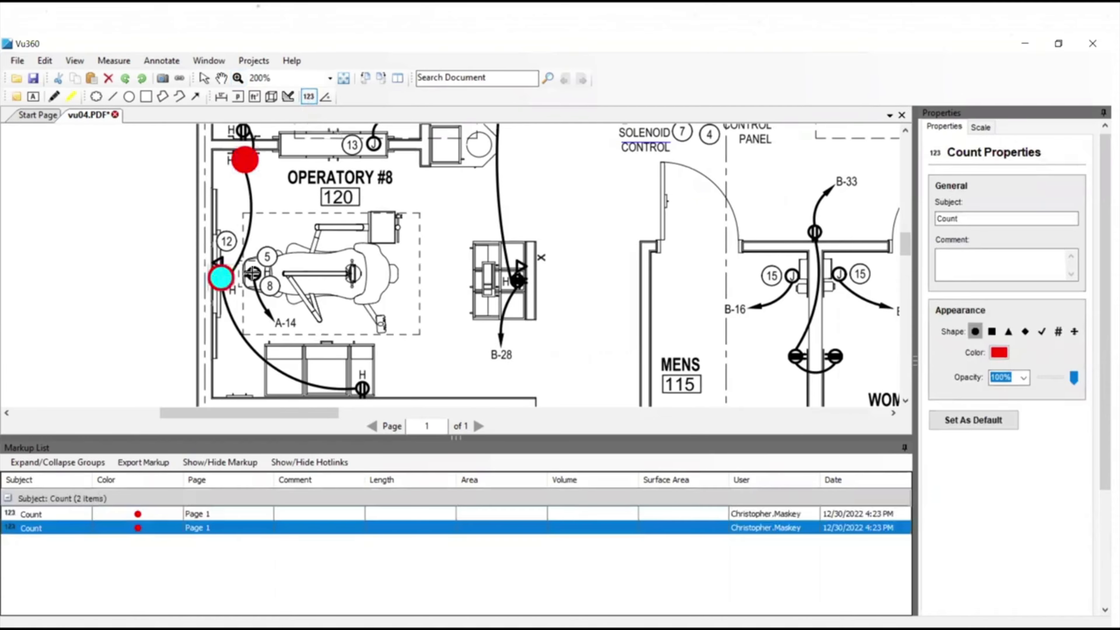
{"action": "left_click", "coordinate": [254, 274]}
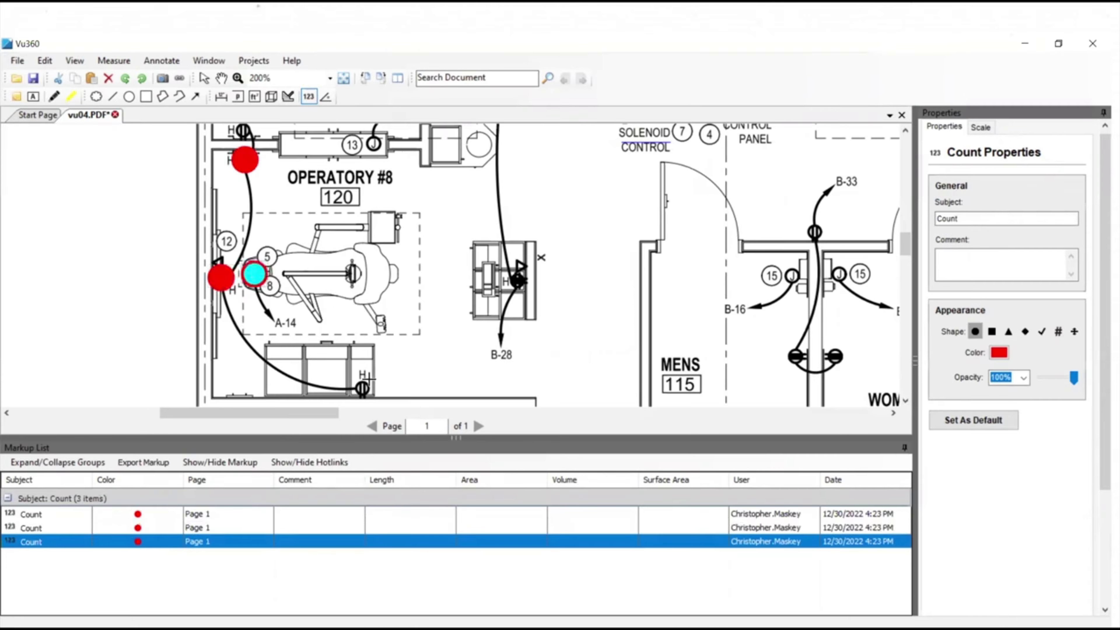
{"action": "left_click", "coordinate": [362, 388]}
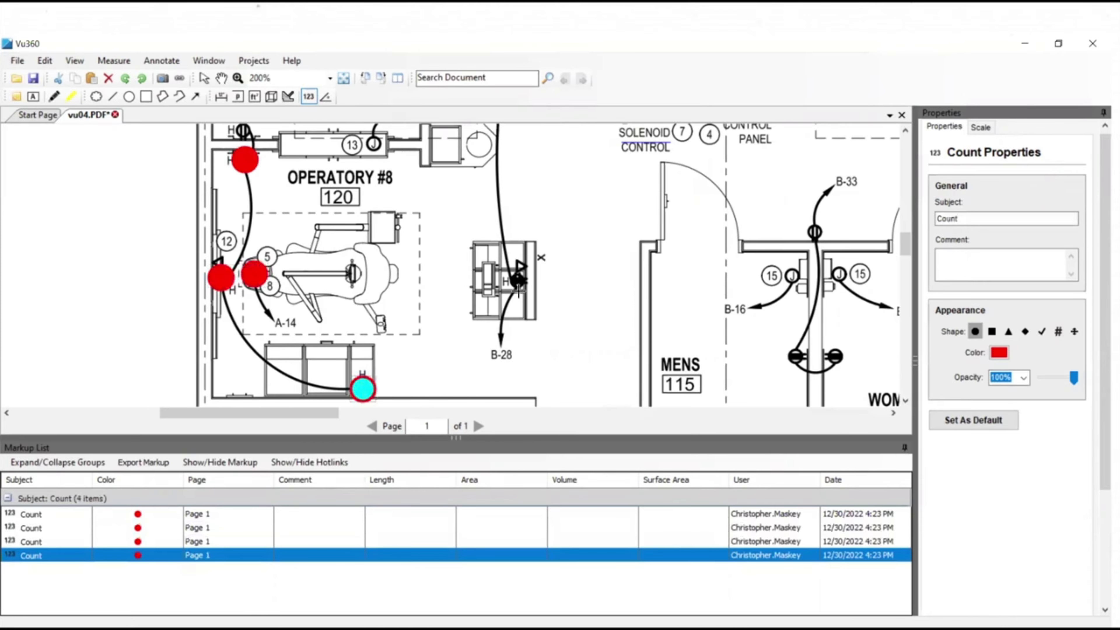
{"action": "left_click", "coordinate": [518, 281]}
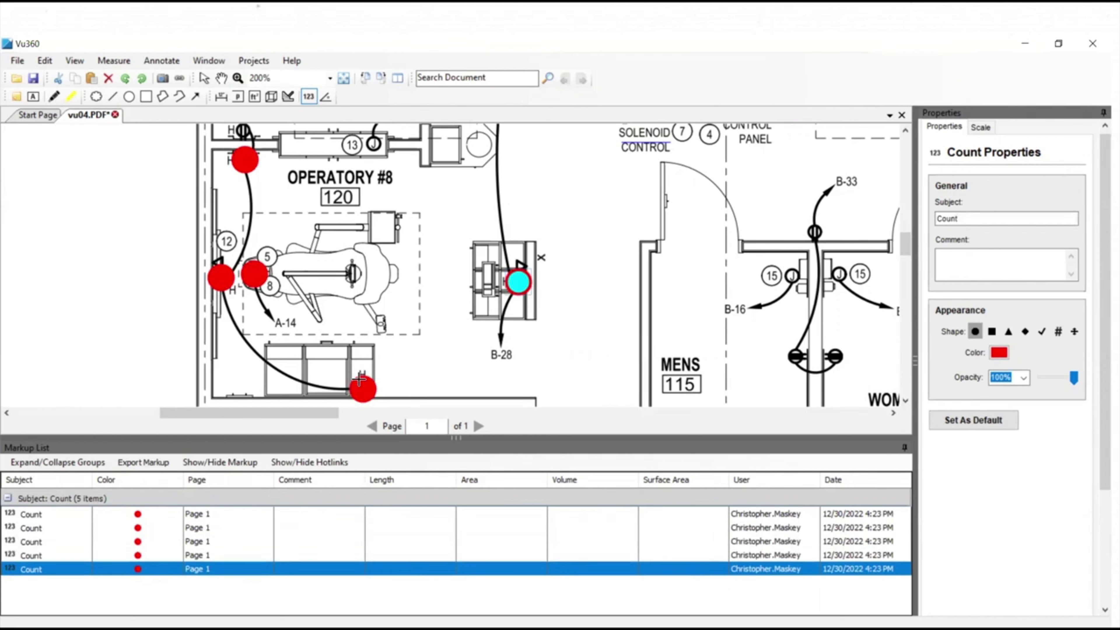
Select the first count markup, show its properties and open its subject for editing.
{"action": "left_click", "coordinate": [37, 515]}
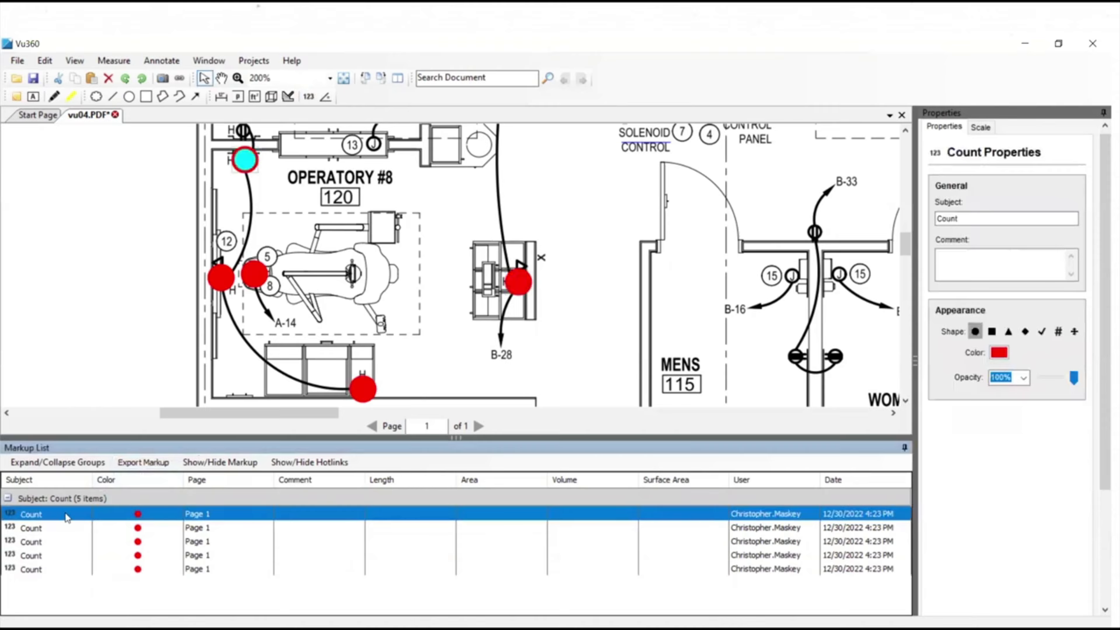
{"action": "left_click", "coordinate": [943, 129]}
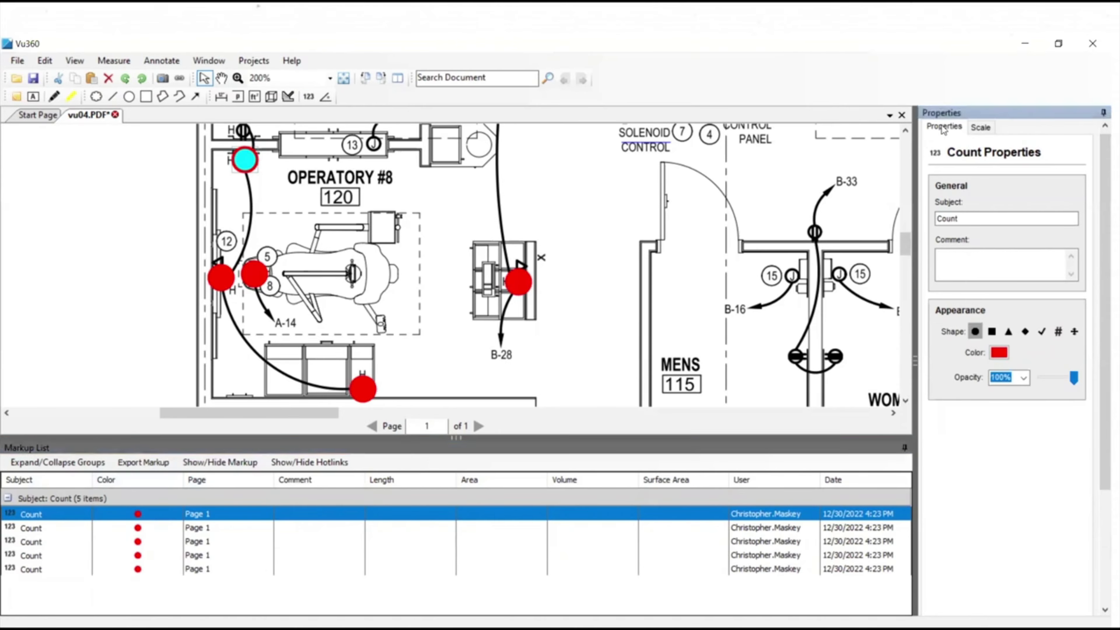
{"action": "left_click", "coordinate": [974, 219]}
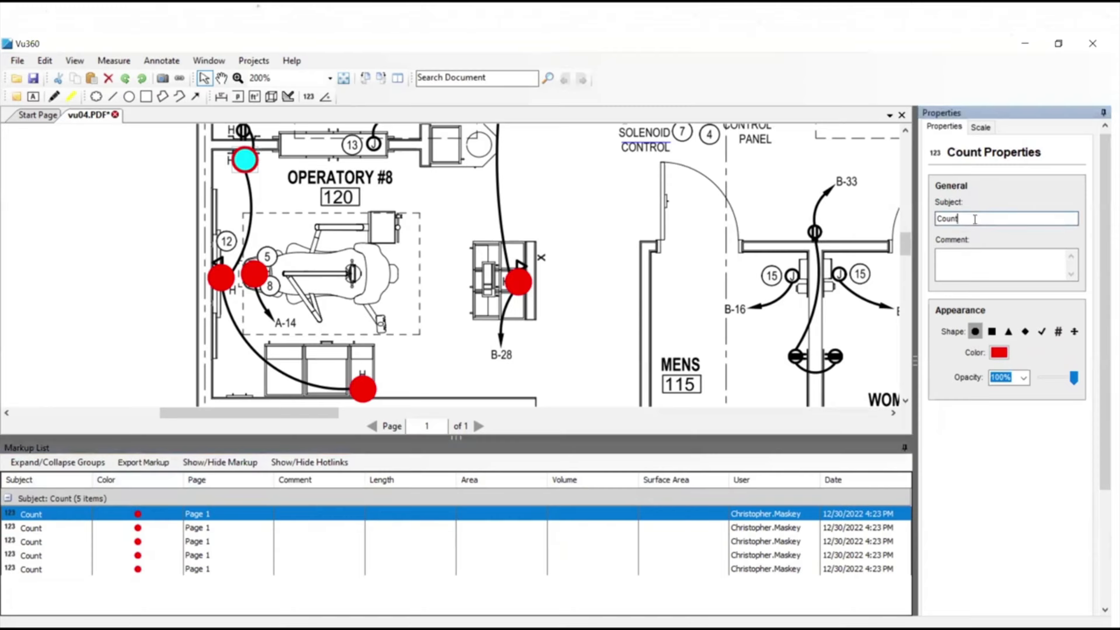